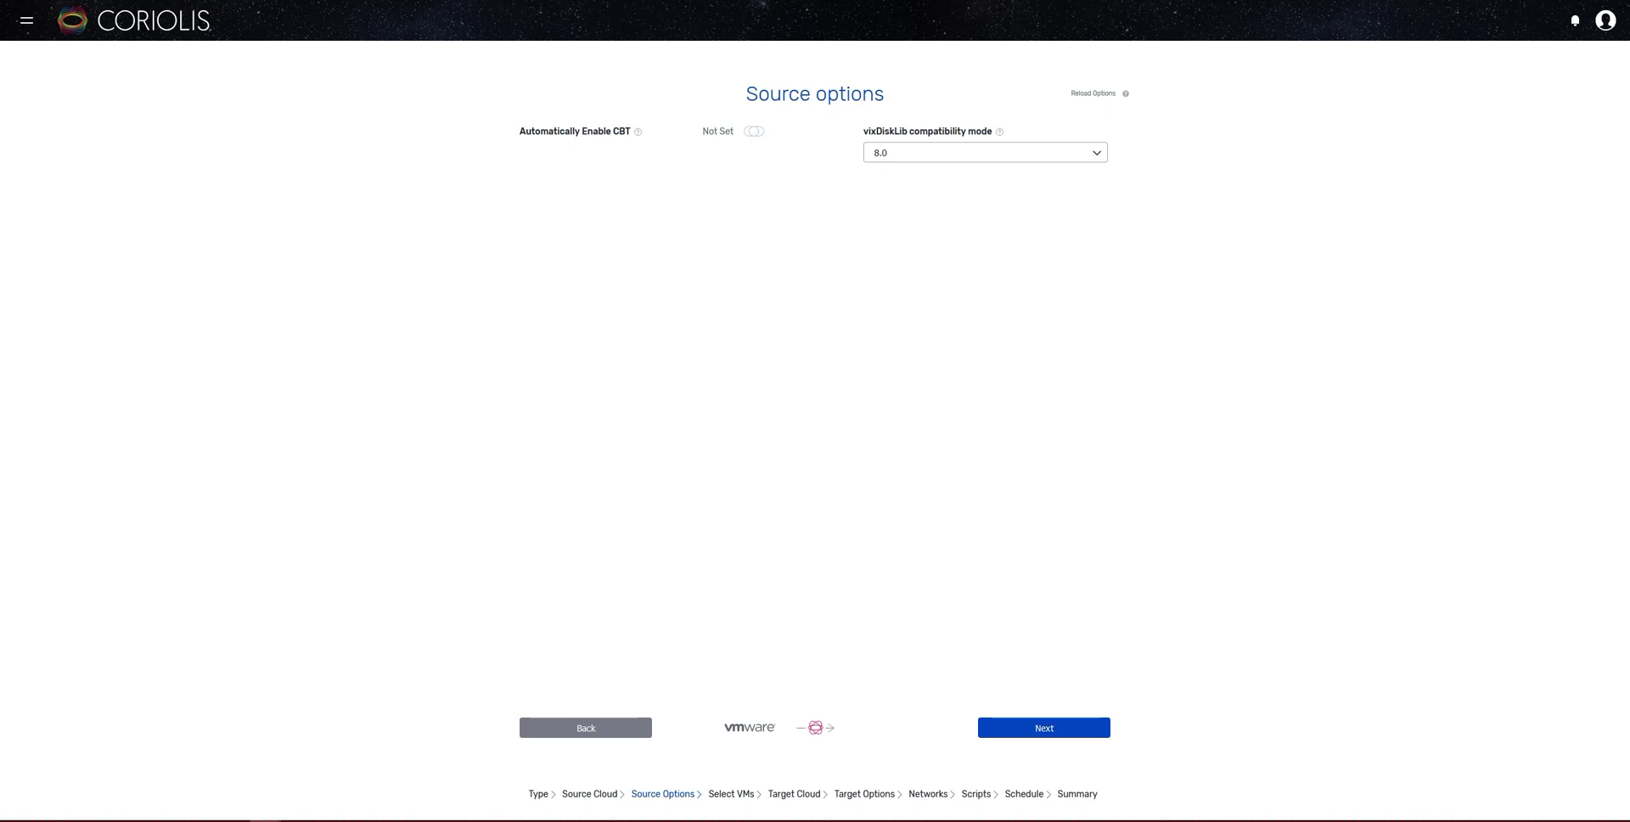
Turn on Automatically Enable CBT for the source, and select the test-coriolis-jenkins-ubuntu2204 instance by filtering for "ubuntu"
{"action": "left_click", "coordinate": [753, 130]}
{"action": "left_click", "coordinate": [1044, 727]}
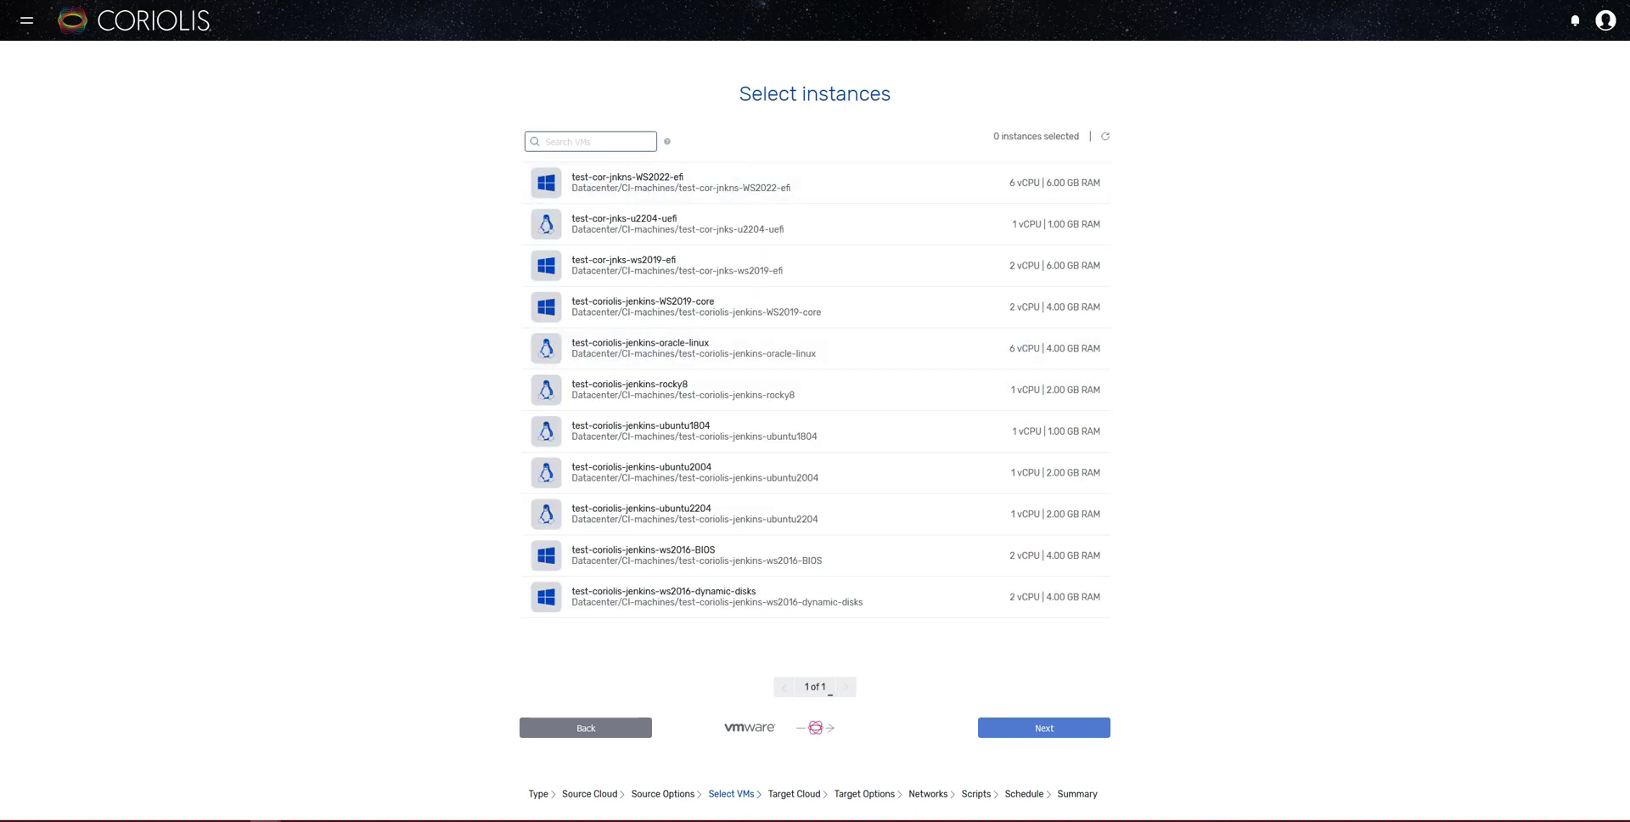
{"action": "type", "text": "ubuntu"}
{"action": "left_click", "coordinate": [505, 266]}
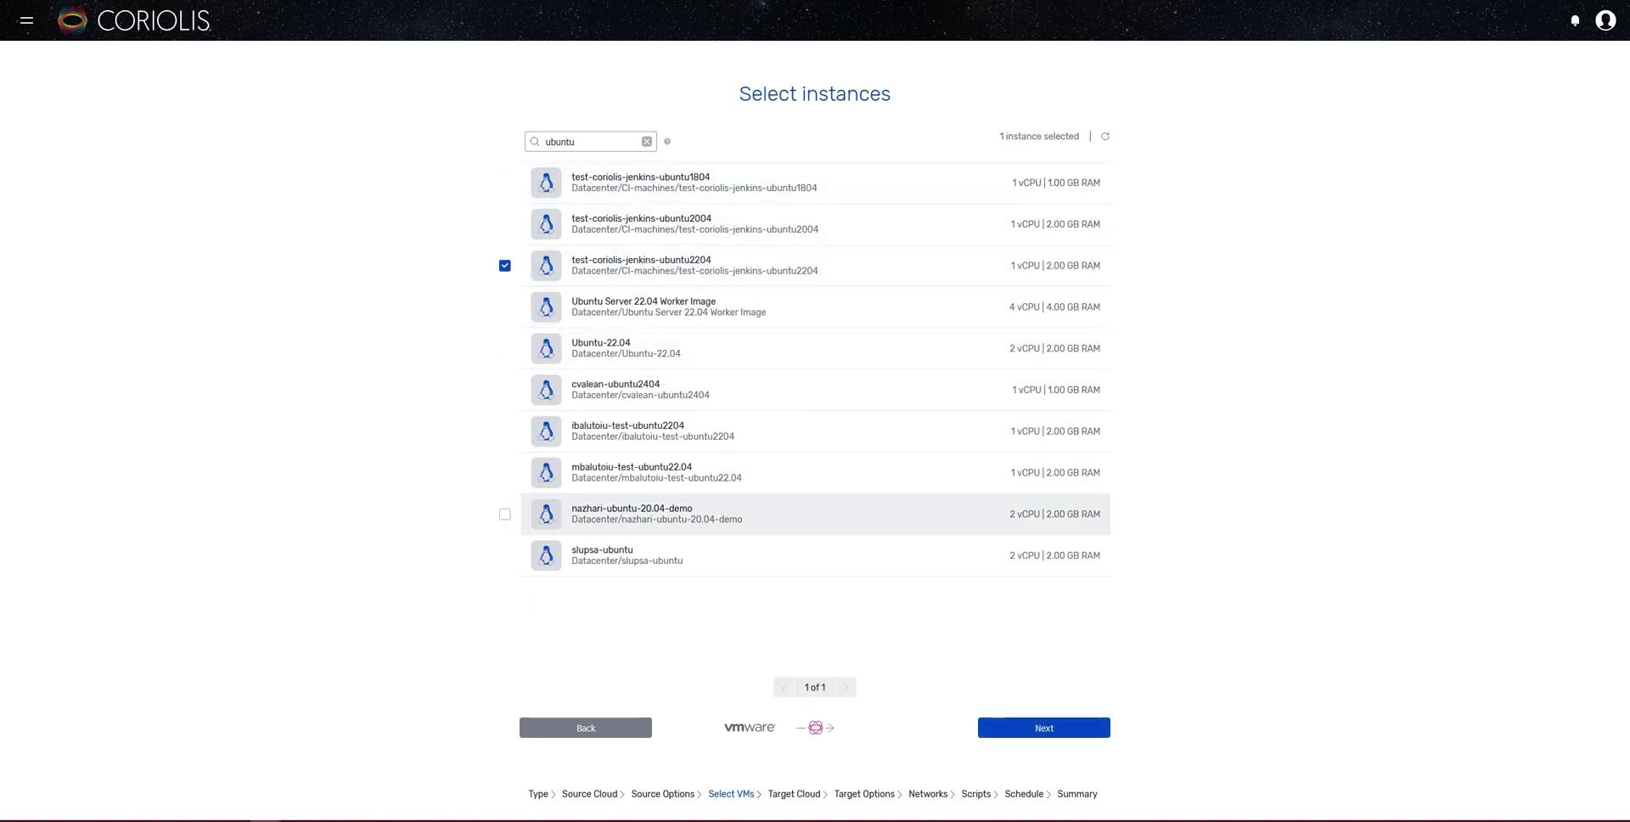
{"action": "left_click", "coordinate": [1043, 727]}
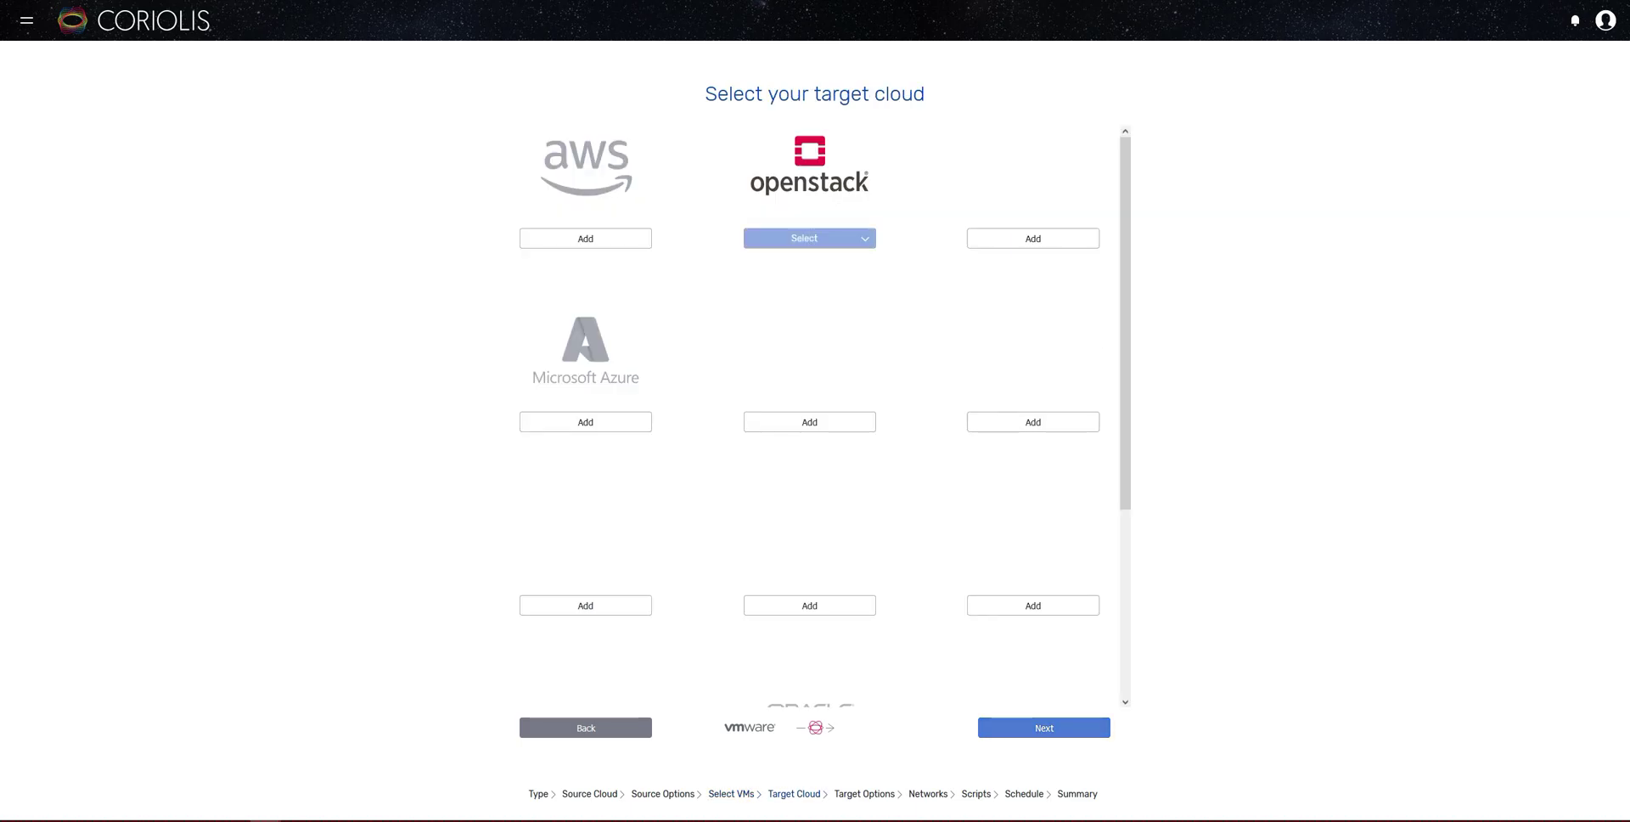
Choose the coriolis-openstack endpoint under OpenStack as the target cloud and proceed to the target options
{"action": "left_click", "coordinate": [809, 238]}
{"action": "left_click", "coordinate": [792, 264]}
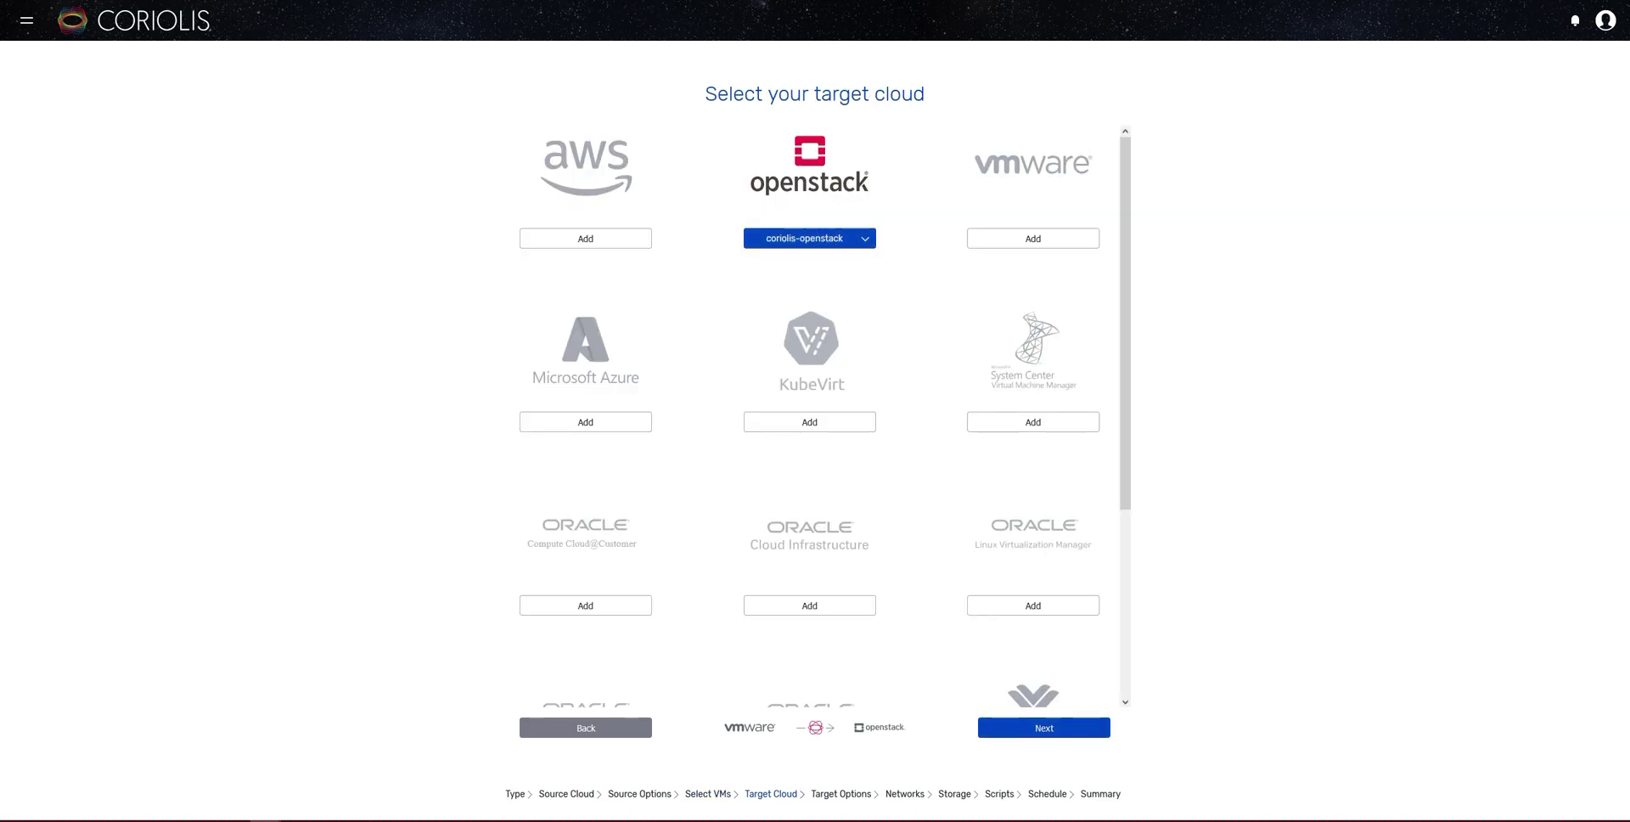
{"action": "left_click", "coordinate": [1043, 727]}
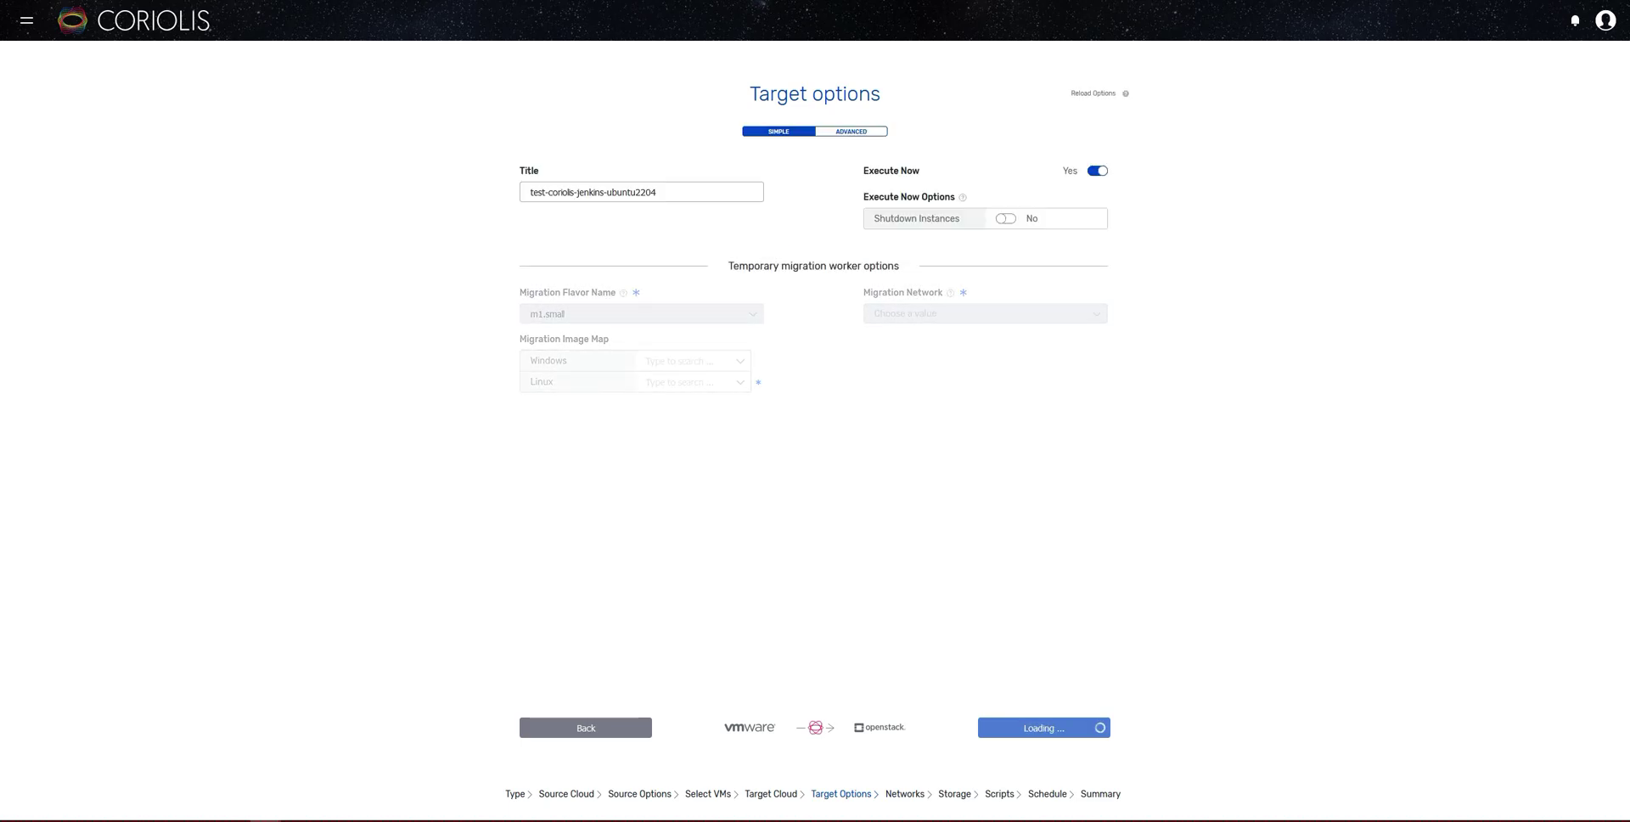
In the advanced target options, set Availability Zone to nova and Floating IP Pool to ext-net/ext-subnet
{"action": "left_click", "coordinate": [850, 132]}
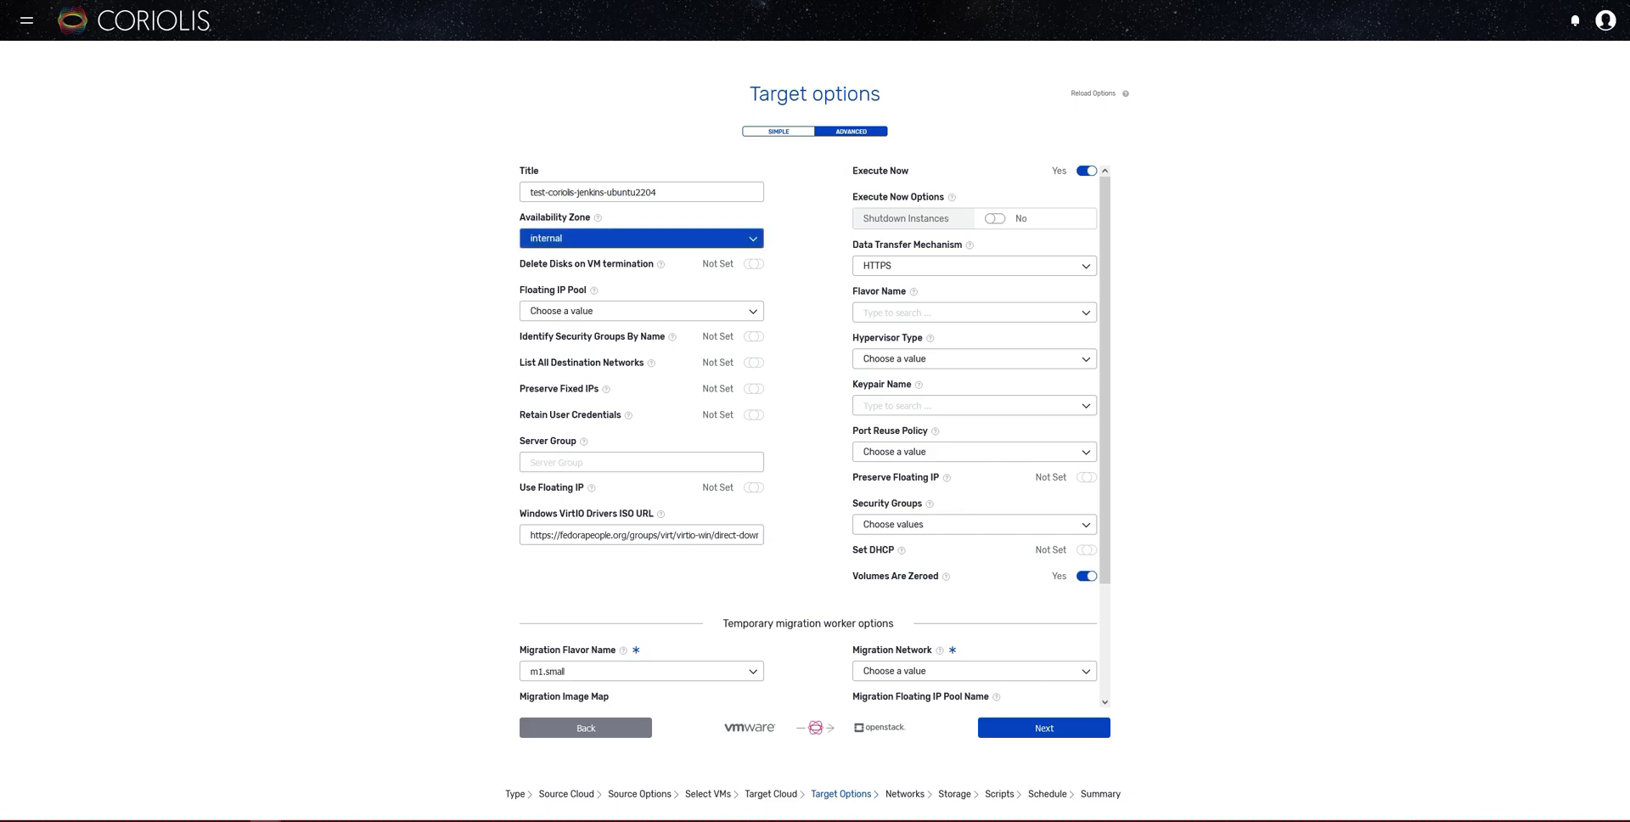
{"action": "left_click", "coordinate": [642, 239]}
{"action": "left_click", "coordinate": [594, 306]}
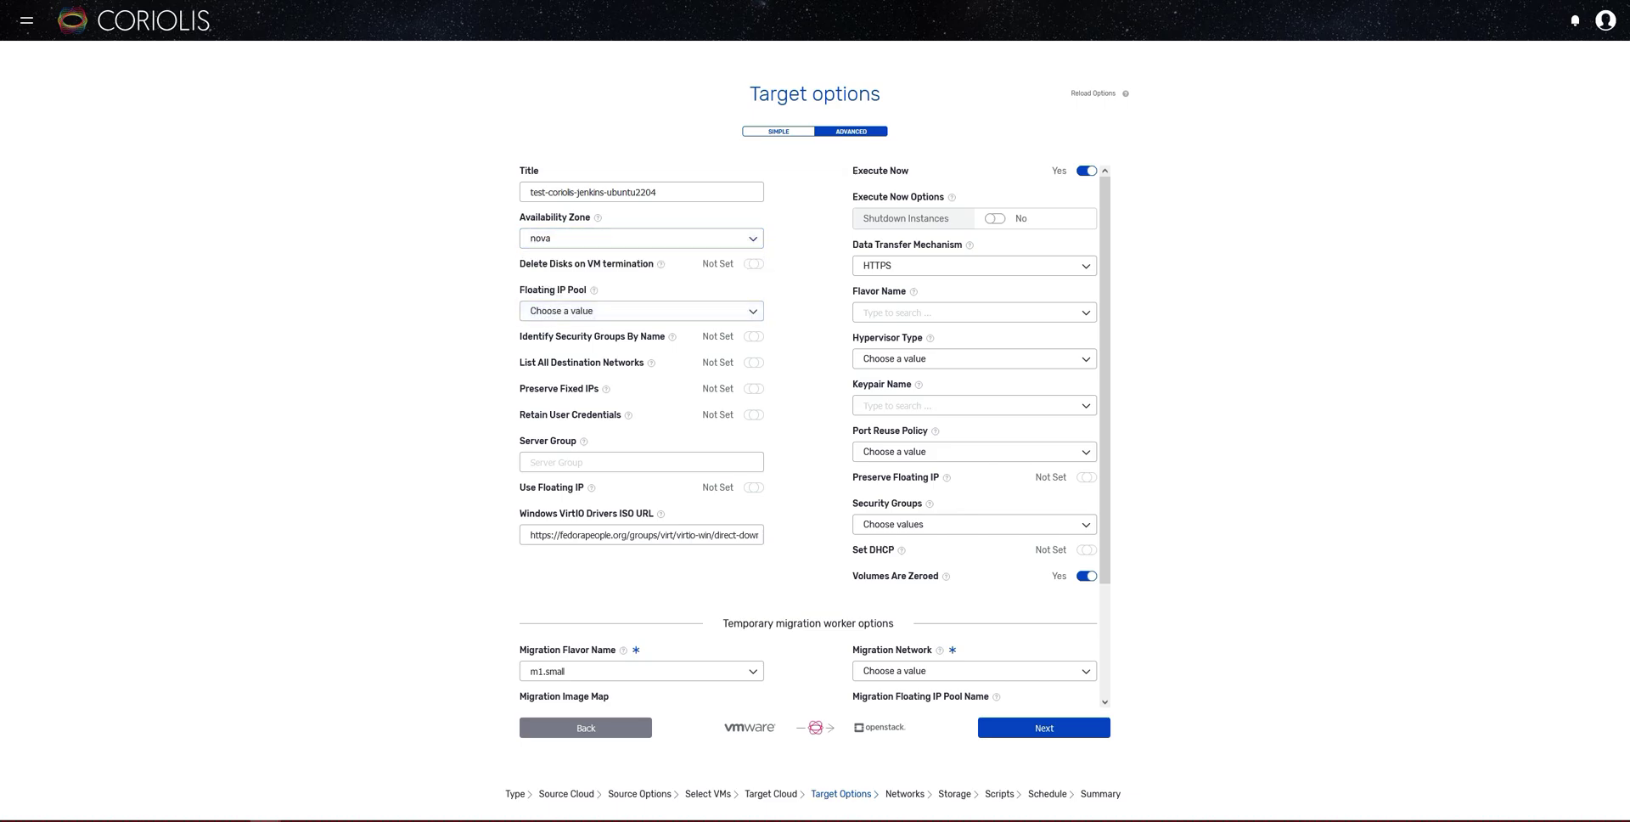
{"action": "left_click", "coordinate": [594, 311]}
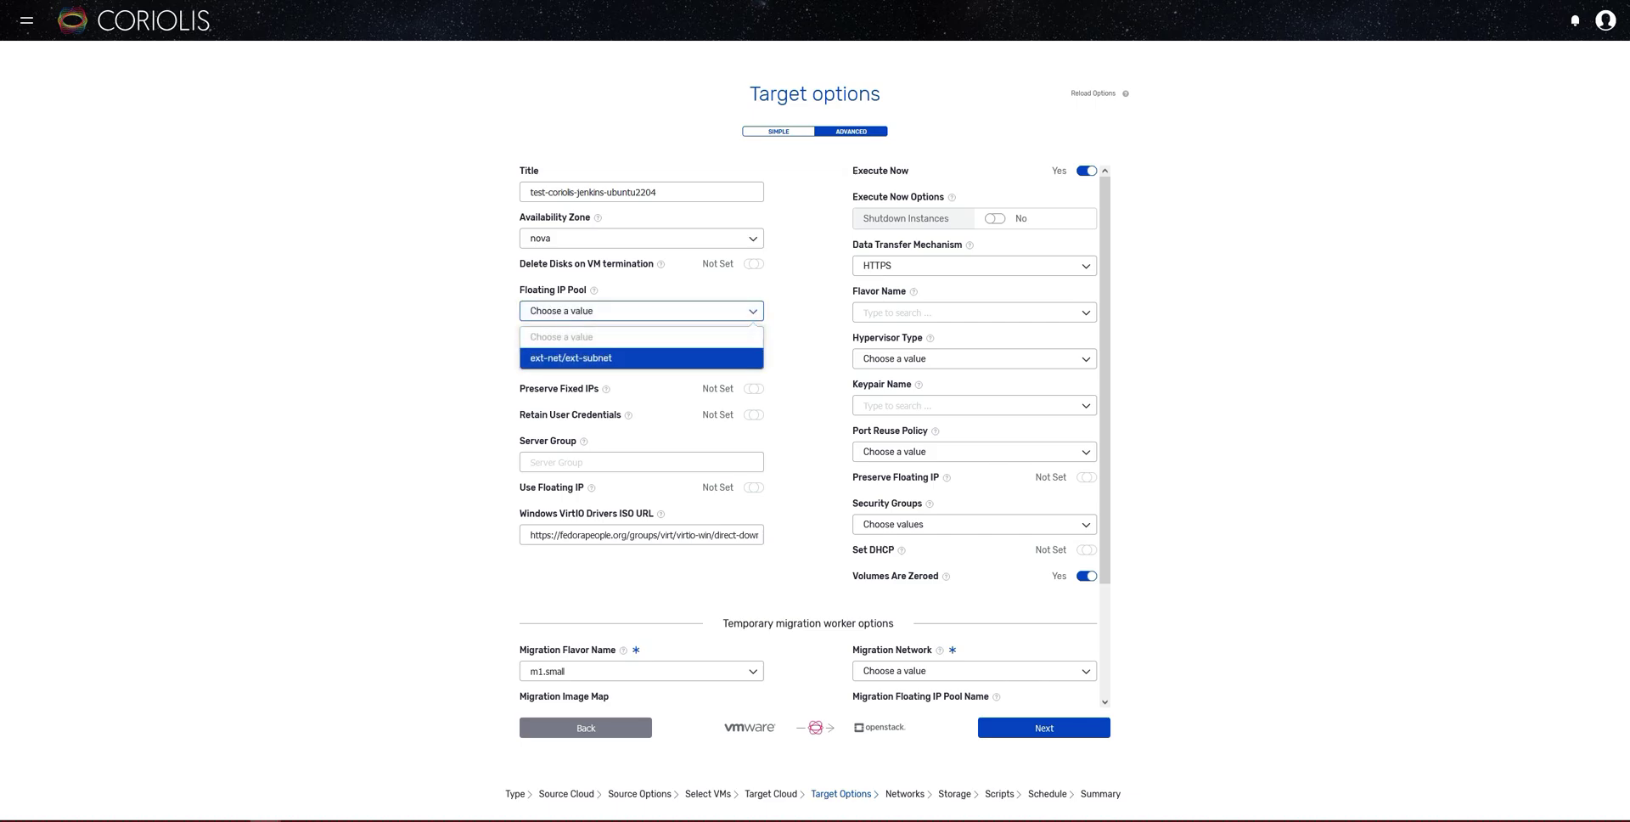
{"action": "left_click", "coordinate": [594, 357]}
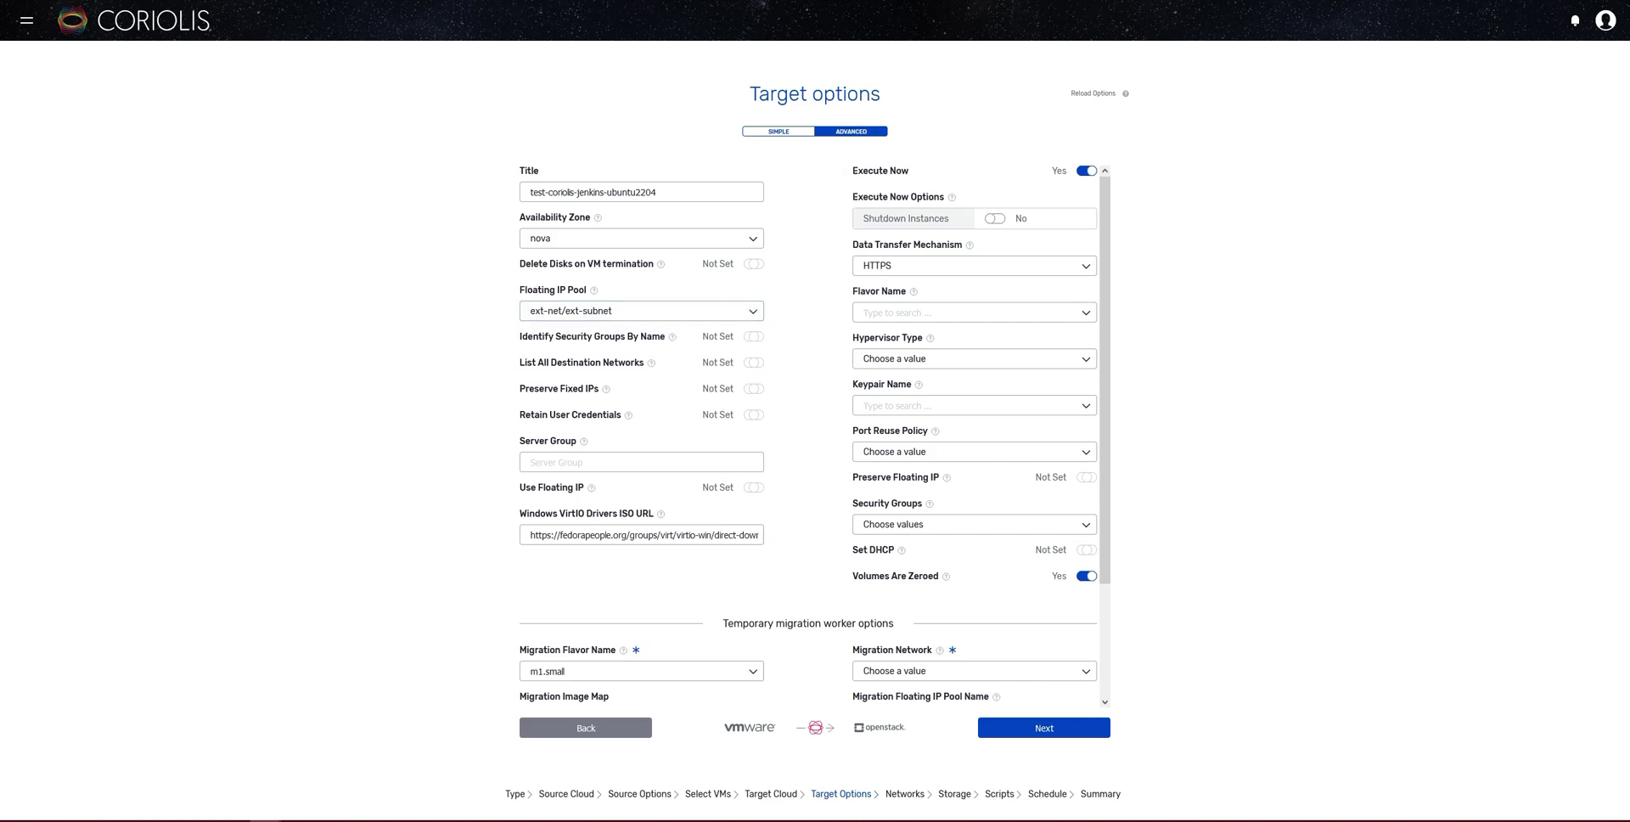
Enable Identify Security Groups By Name, List All Destination Networks and Use Floating IP in the target options
{"action": "left_click", "coordinate": [753, 337]}
{"action": "left_click", "coordinate": [753, 362]}
{"action": "left_click", "coordinate": [641, 462]}
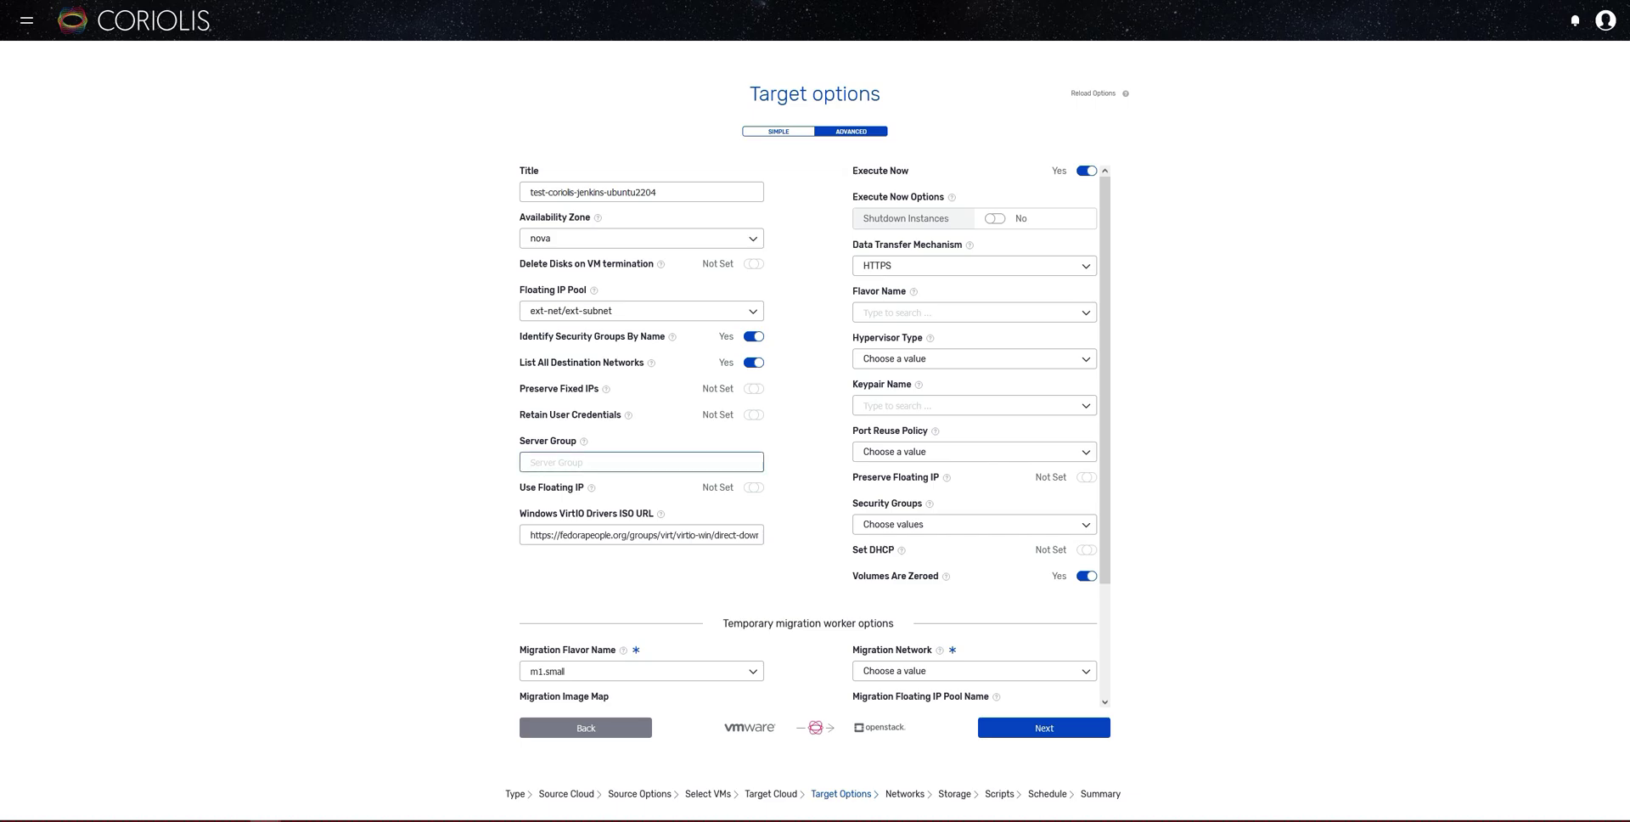
{"action": "key", "text": "Tab"}
{"action": "key", "text": "space"}
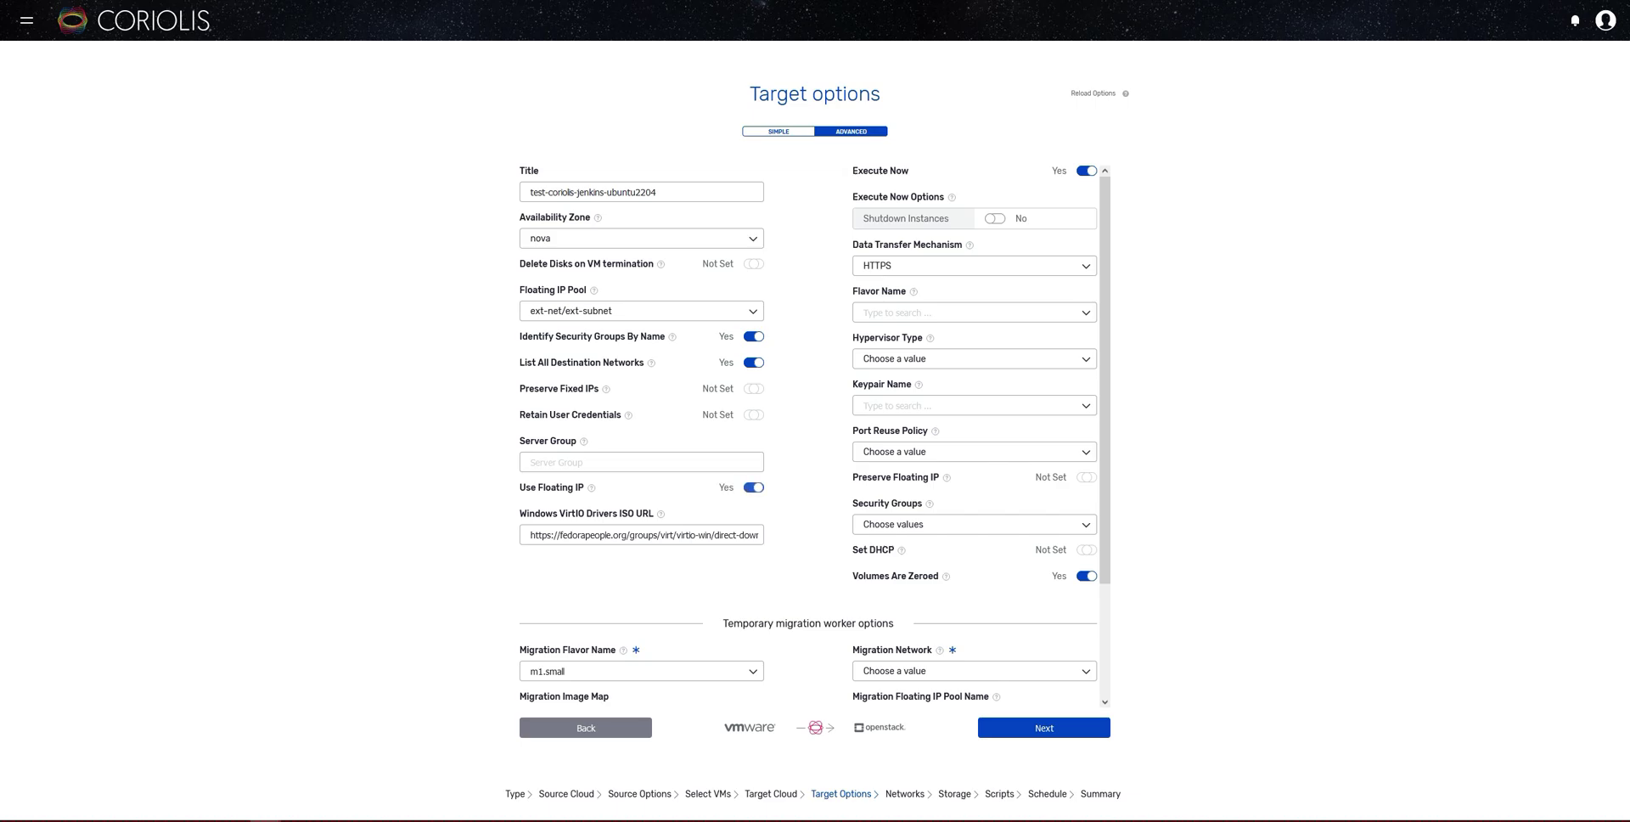
{"action": "left_click", "coordinate": [640, 534]}
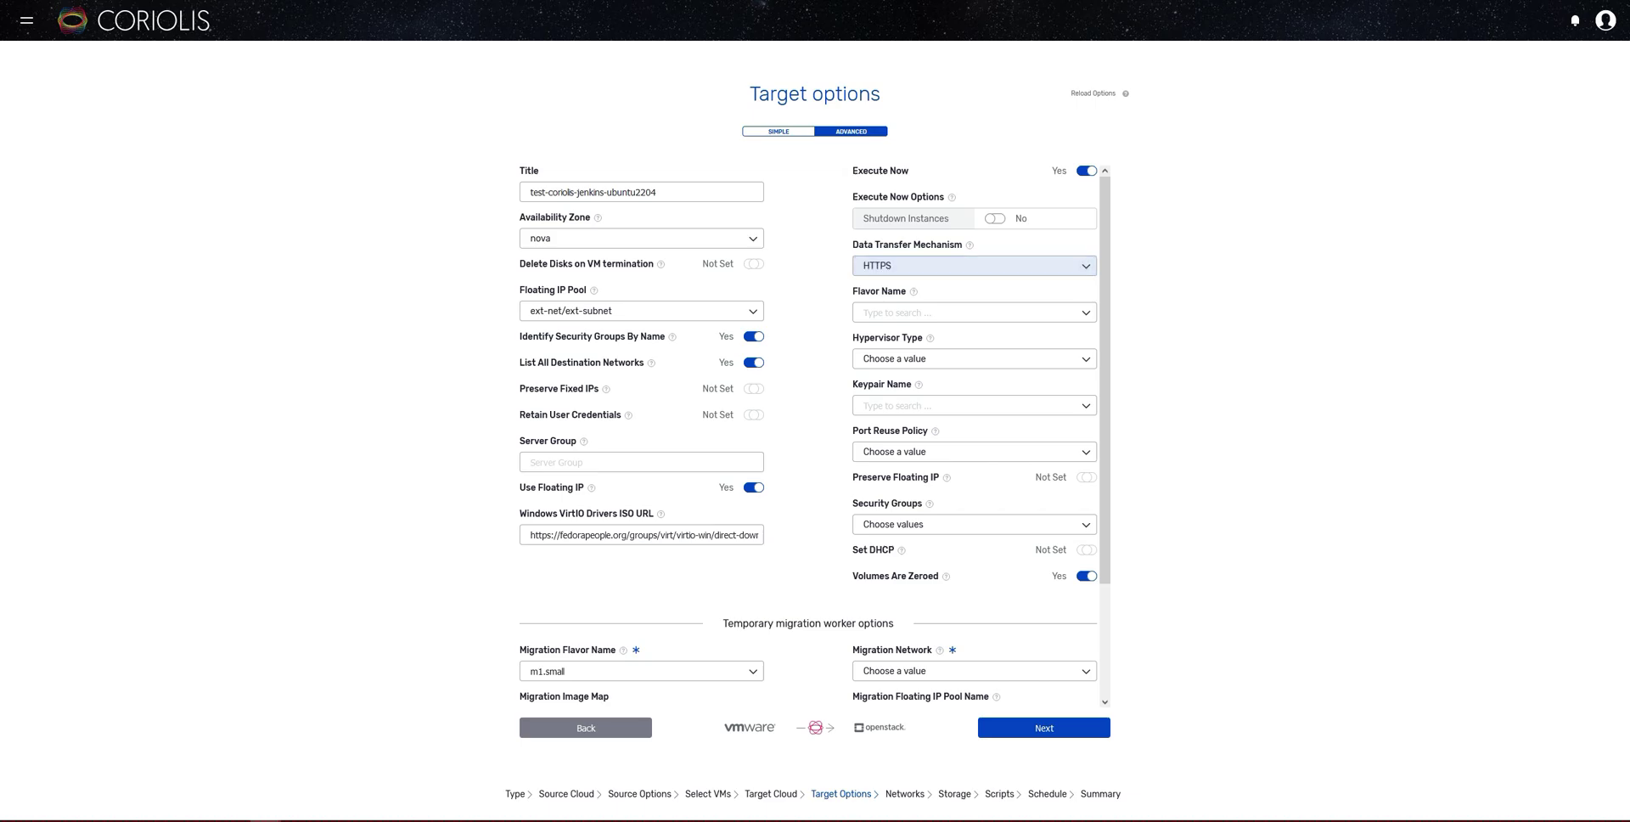
Set the target VM's Flavor Name to m1.medium
{"action": "left_click", "coordinate": [973, 311]}
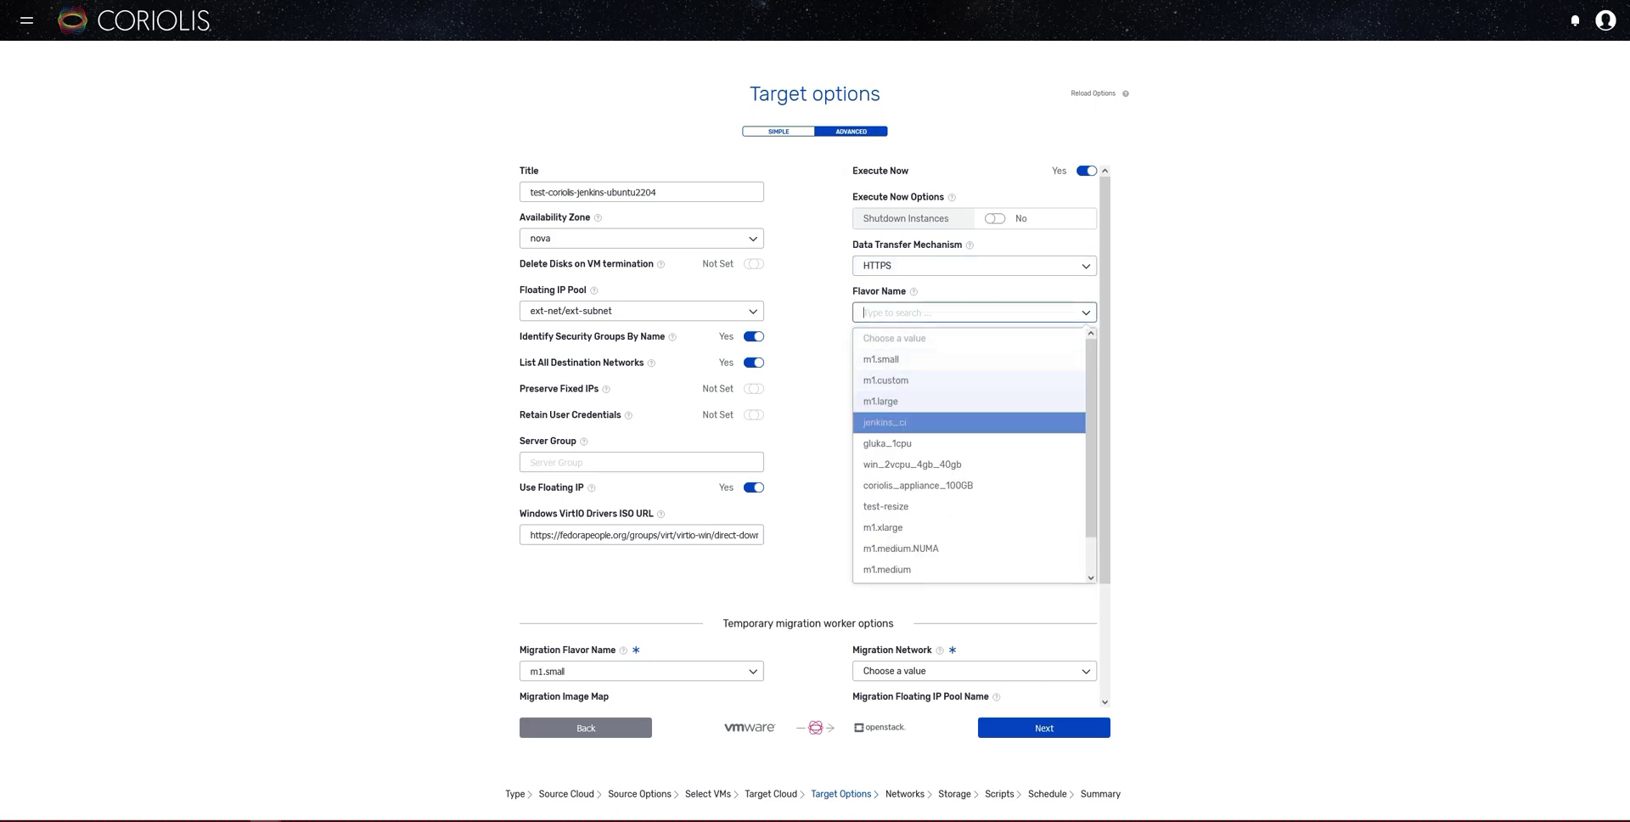
{"action": "scroll", "coordinate": [968, 422], "scroll_direction": "down", "scroll_amount": 1}
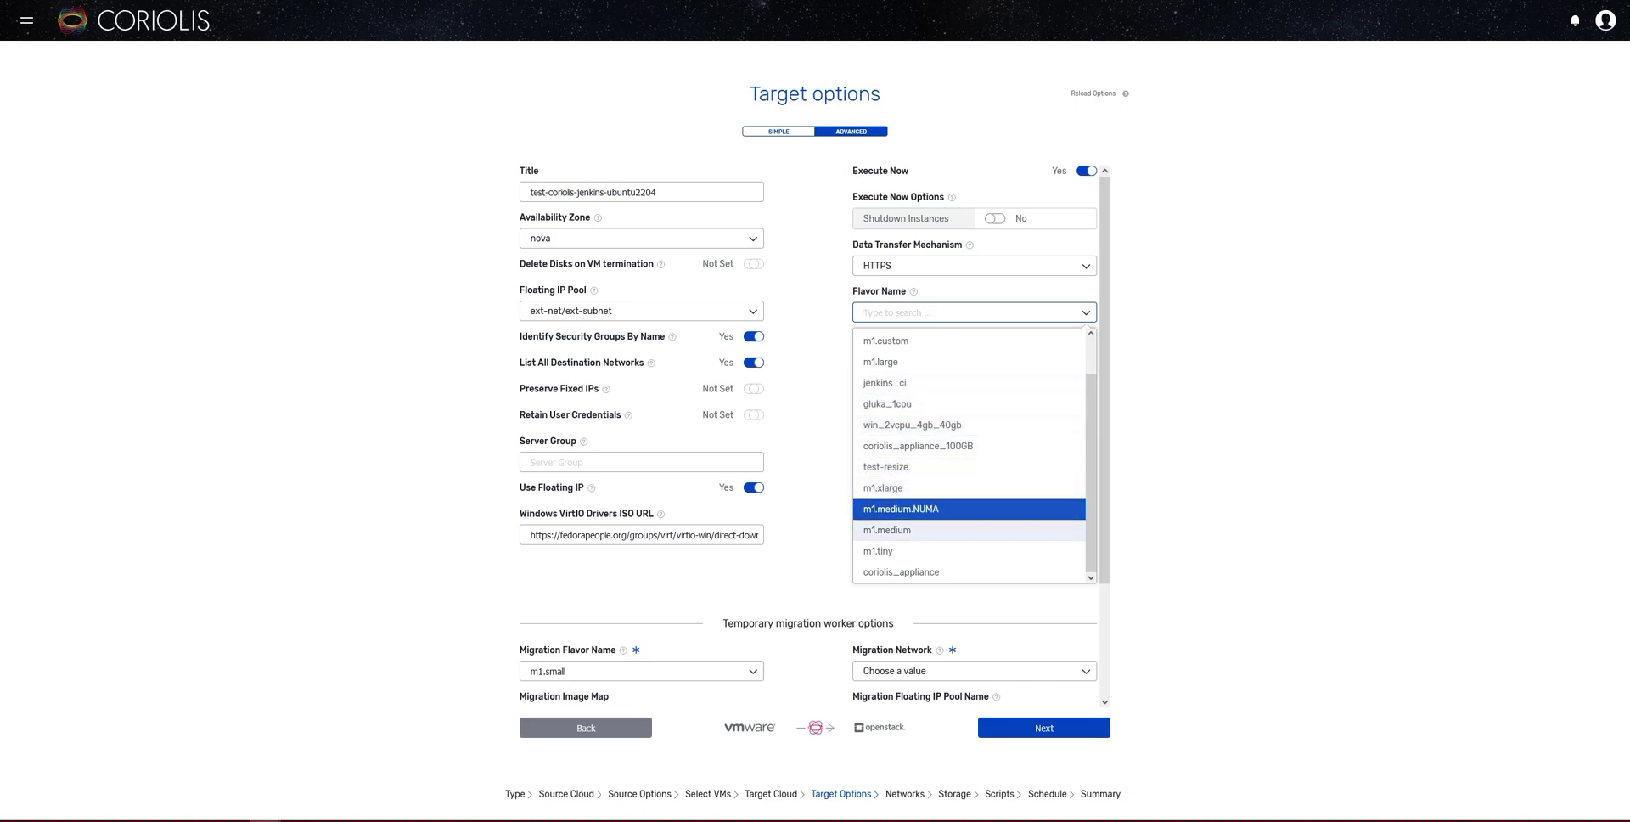
{"action": "left_click", "coordinate": [887, 529]}
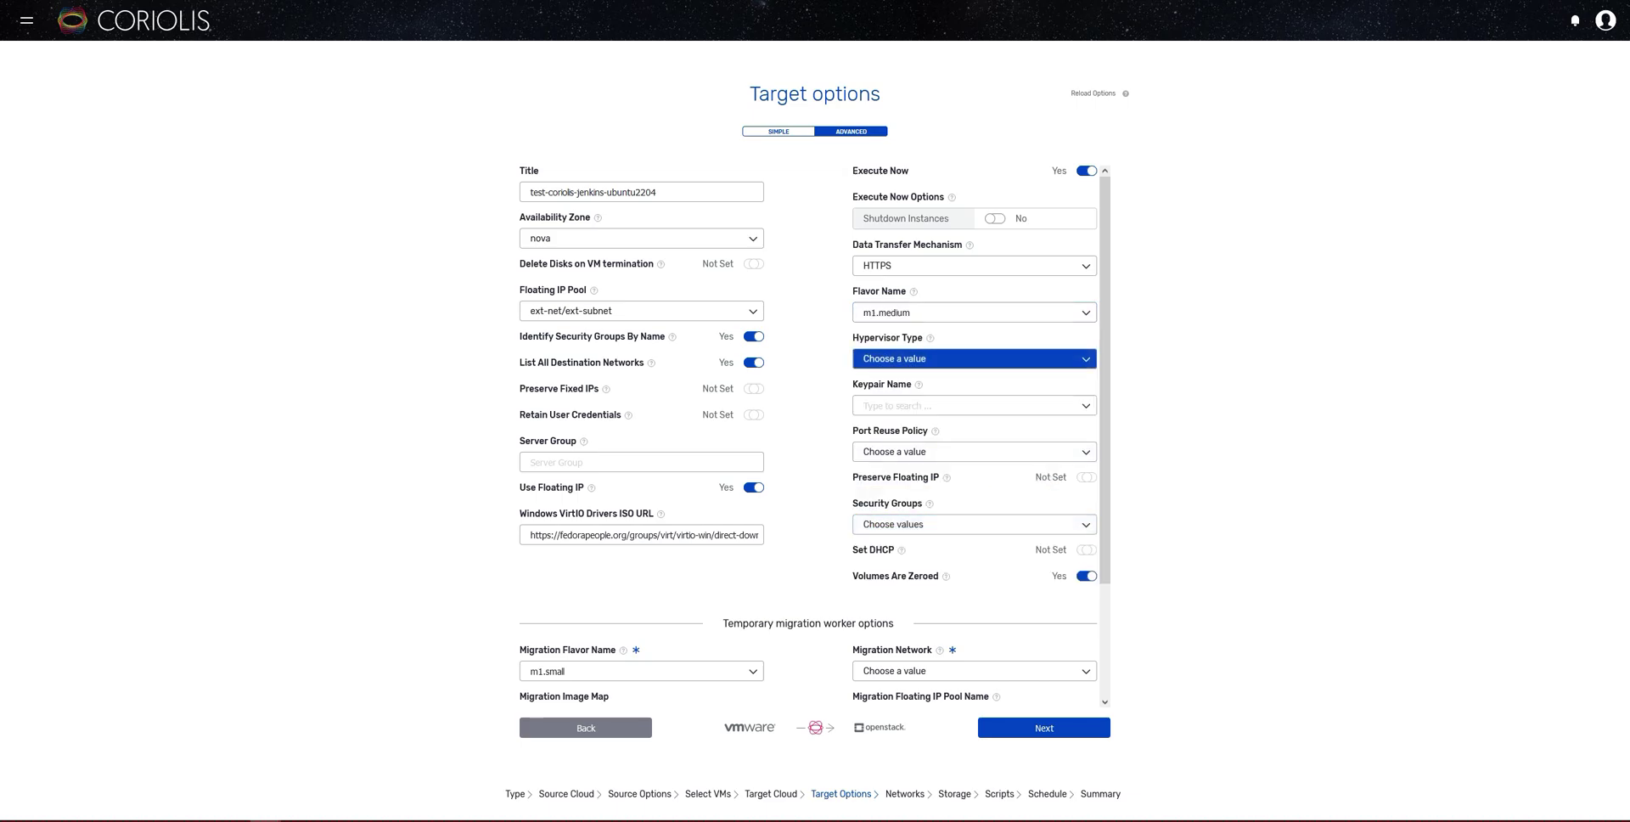
Set Hypervisor Type to kvm and choose the first listed keypair as Keypair Name
{"action": "left_click", "coordinate": [973, 358]}
{"action": "left_click", "coordinate": [974, 469]}
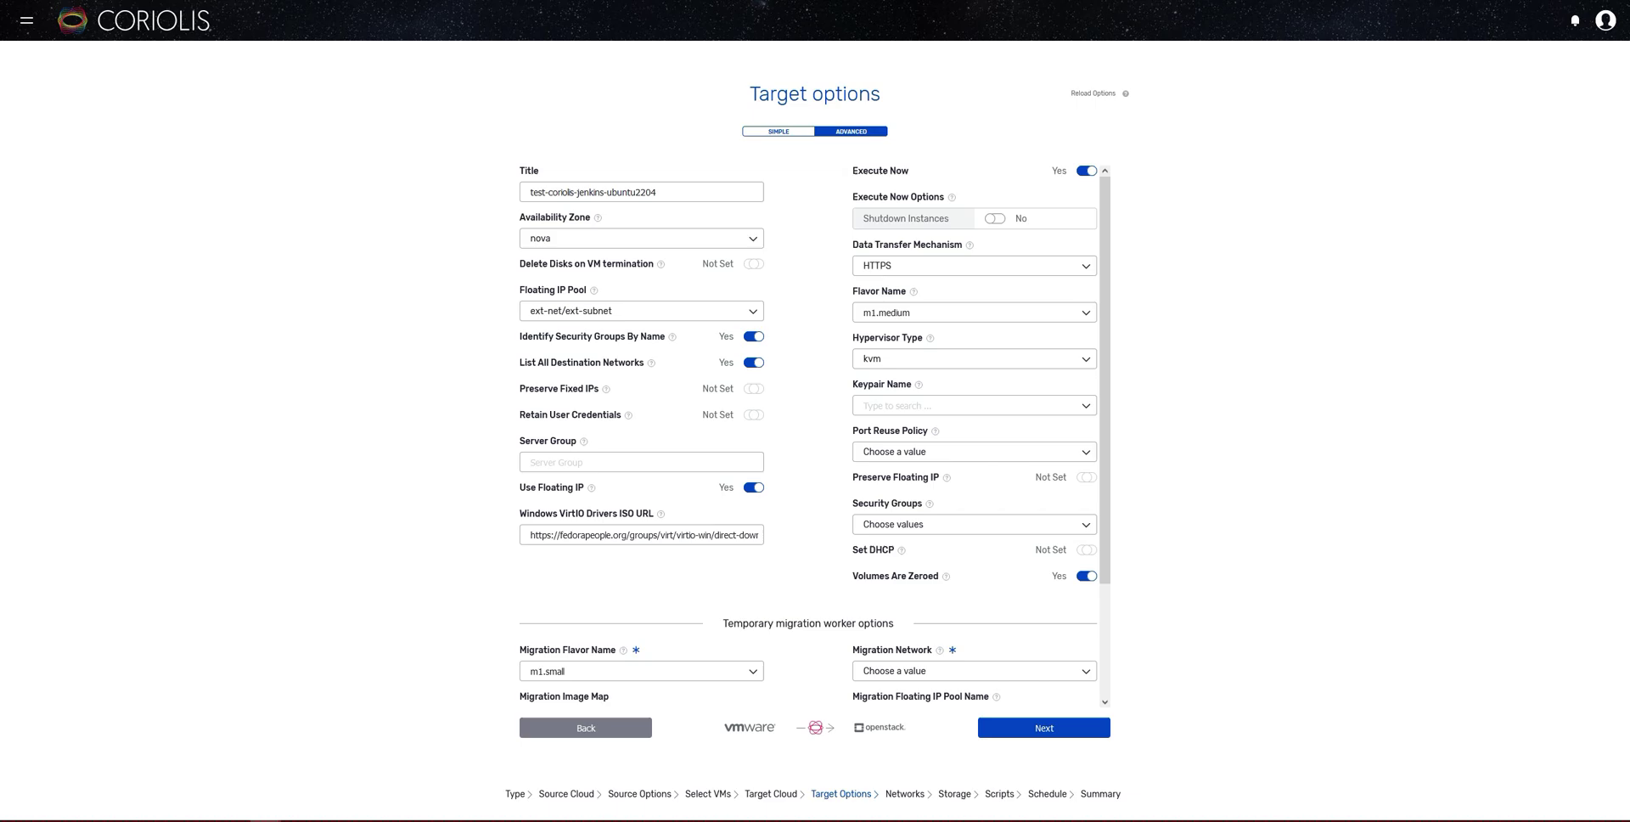
{"action": "left_click", "coordinate": [973, 404]}
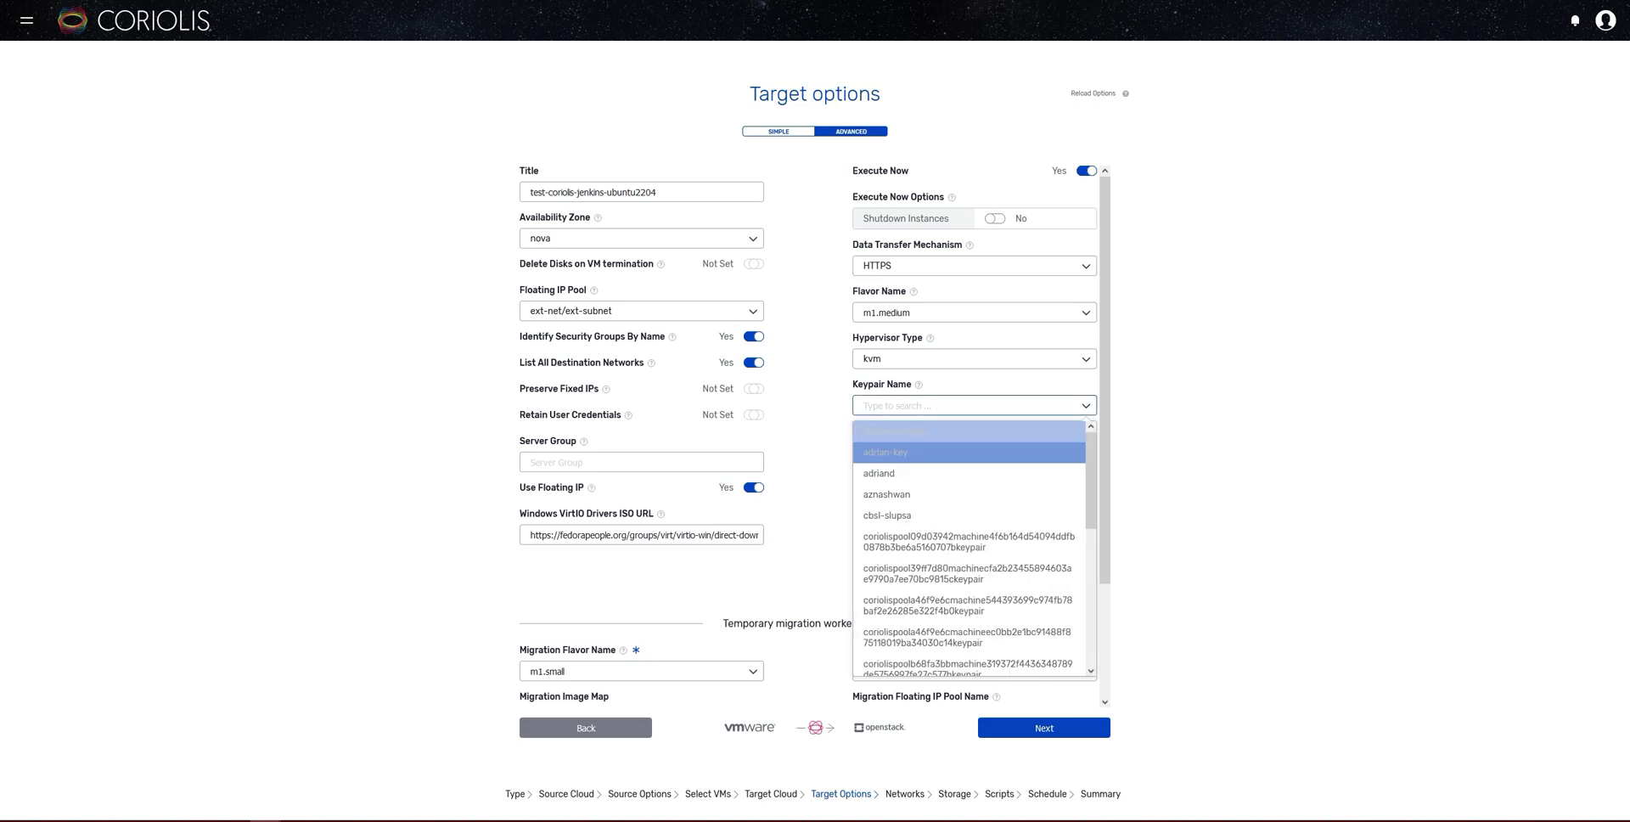
{"action": "key", "text": "Return"}
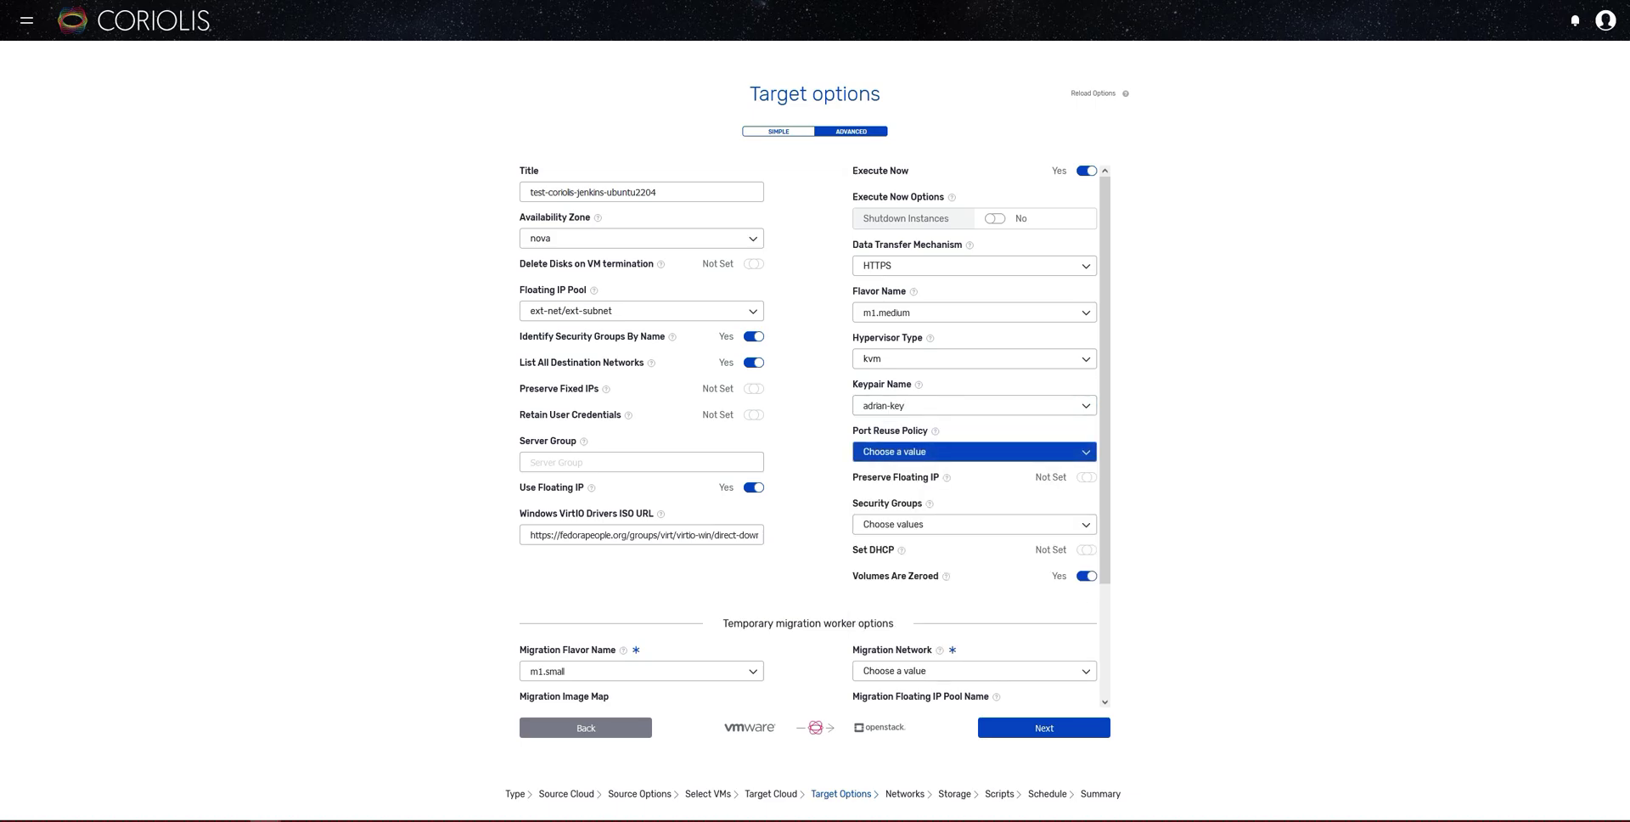
Assign the allow_all_incoming security group to the target VM
{"action": "key", "text": "Tab"}
{"action": "key", "text": "Tab"}
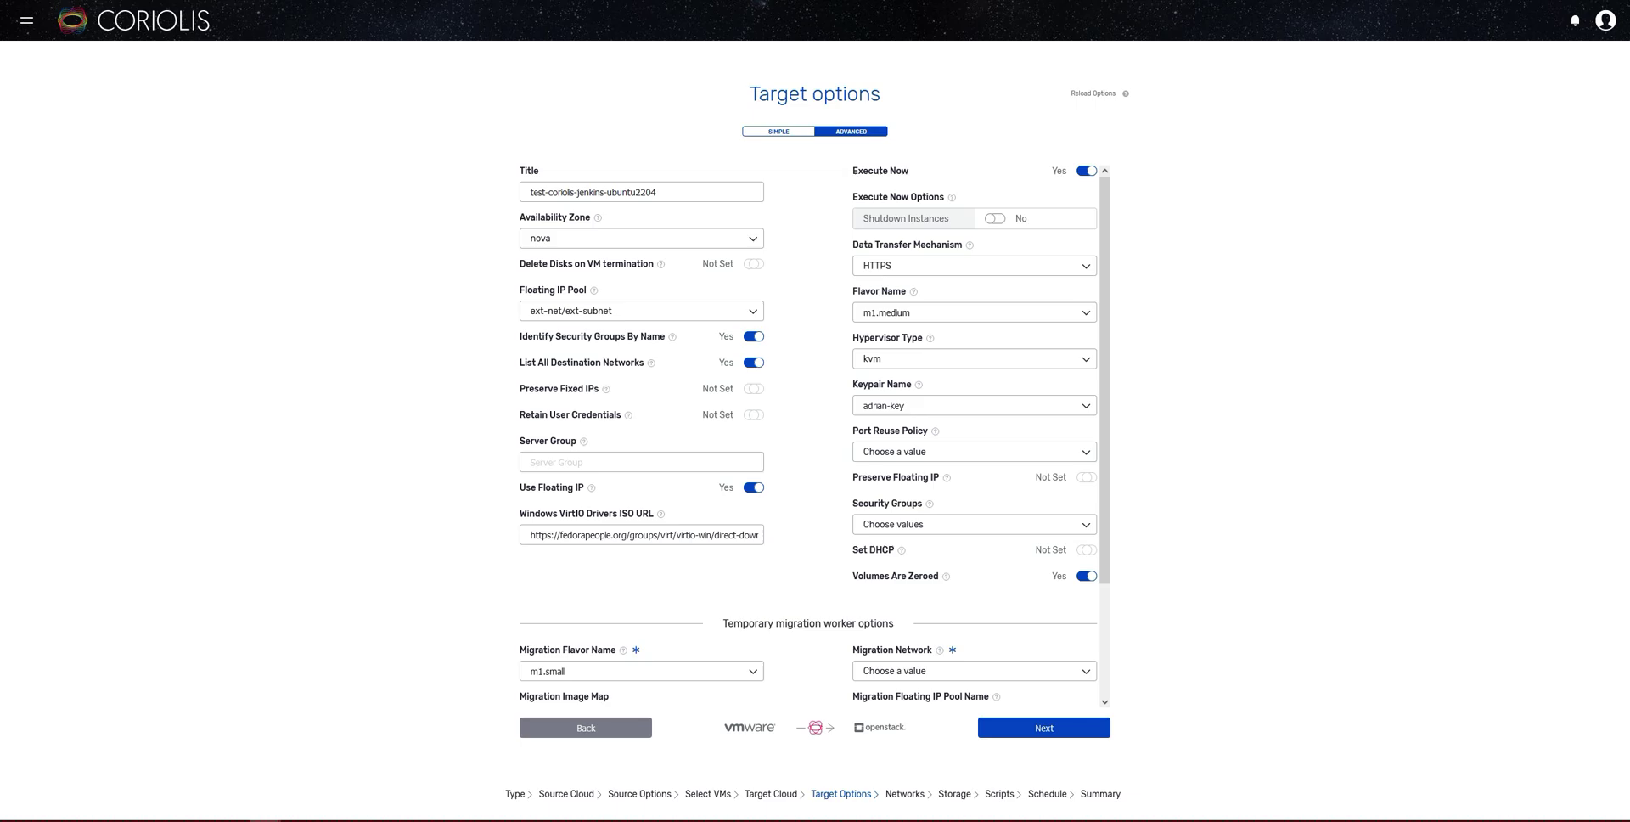
{"action": "key", "text": "Down"}
{"action": "key", "text": "Down"}
{"action": "key", "text": "Down"}
{"action": "key", "text": "Down"}
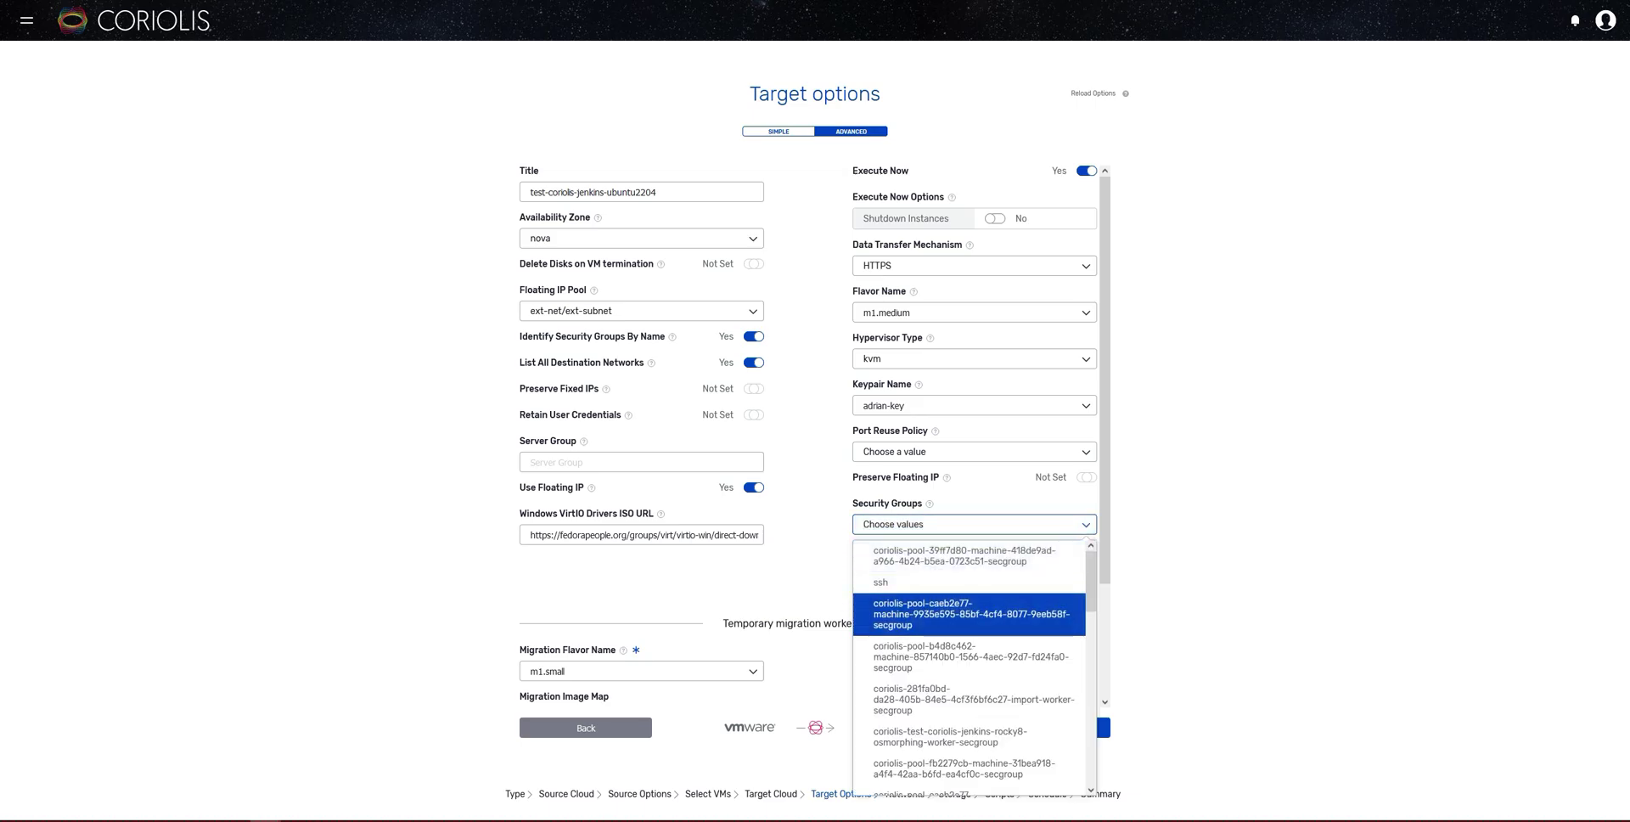
{"action": "key", "text": "Down"}
{"action": "key", "text": "Down"}
{"action": "key", "text": "Down"}
{"action": "key", "text": "Down"}
{"action": "key", "text": "Down"}
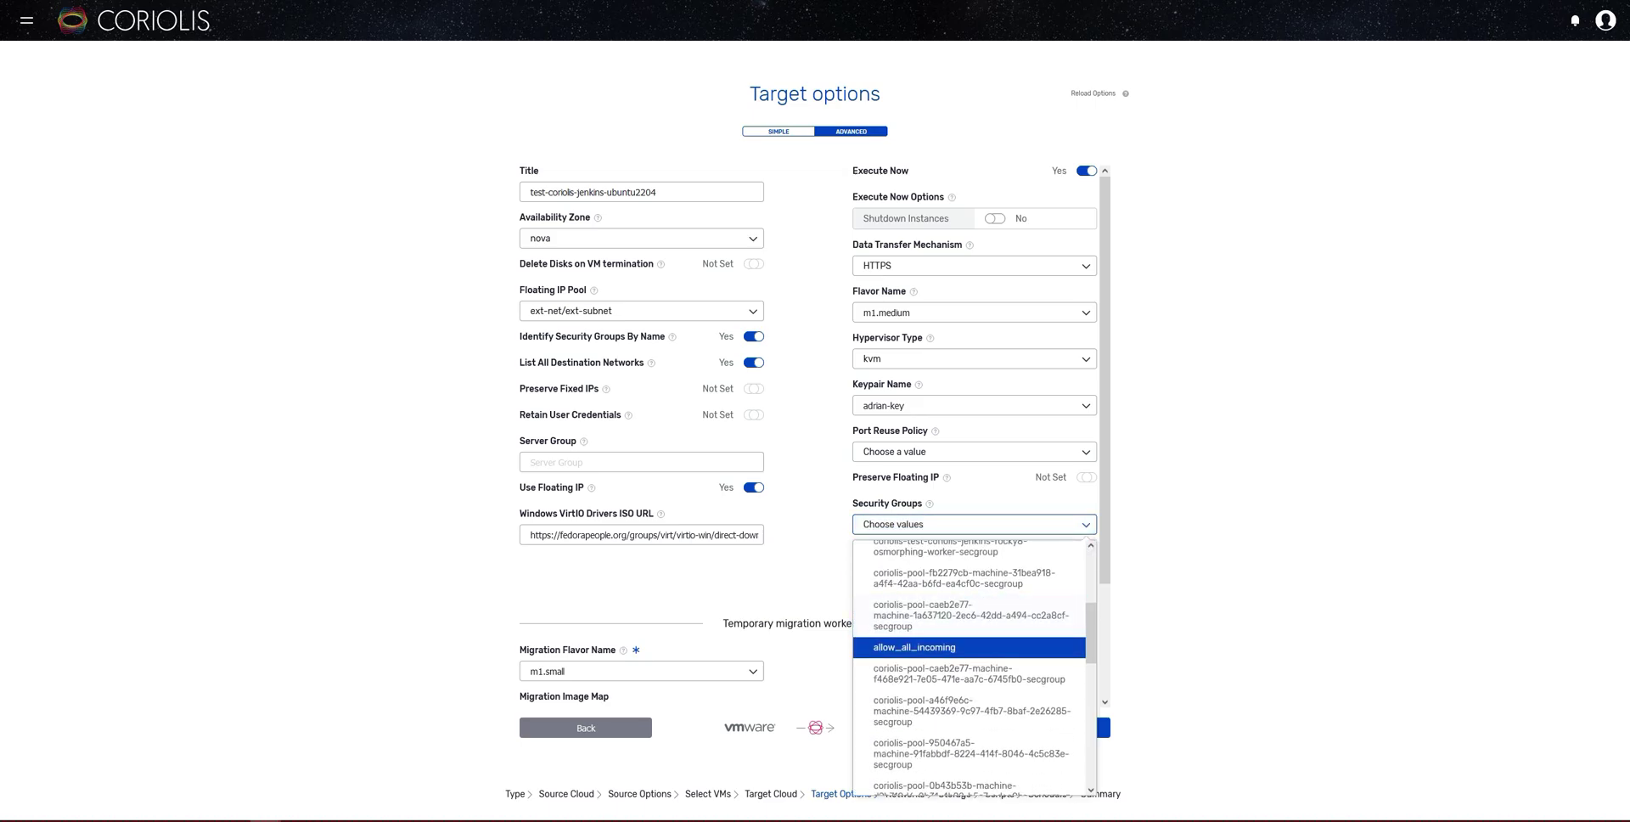
{"action": "key", "text": "Return"}
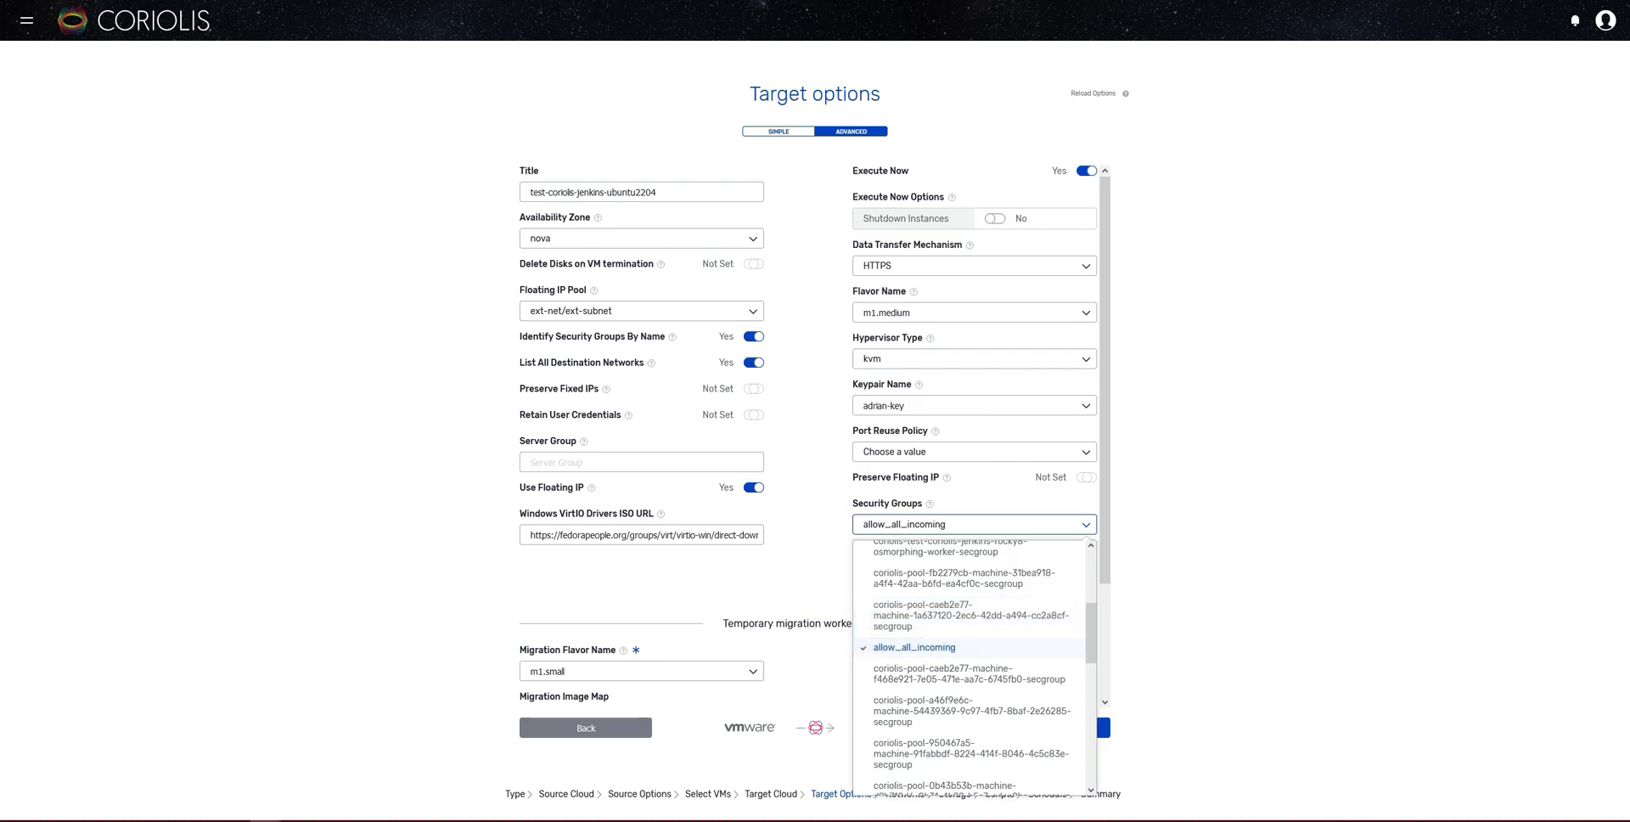
{"action": "key", "text": "Escape"}
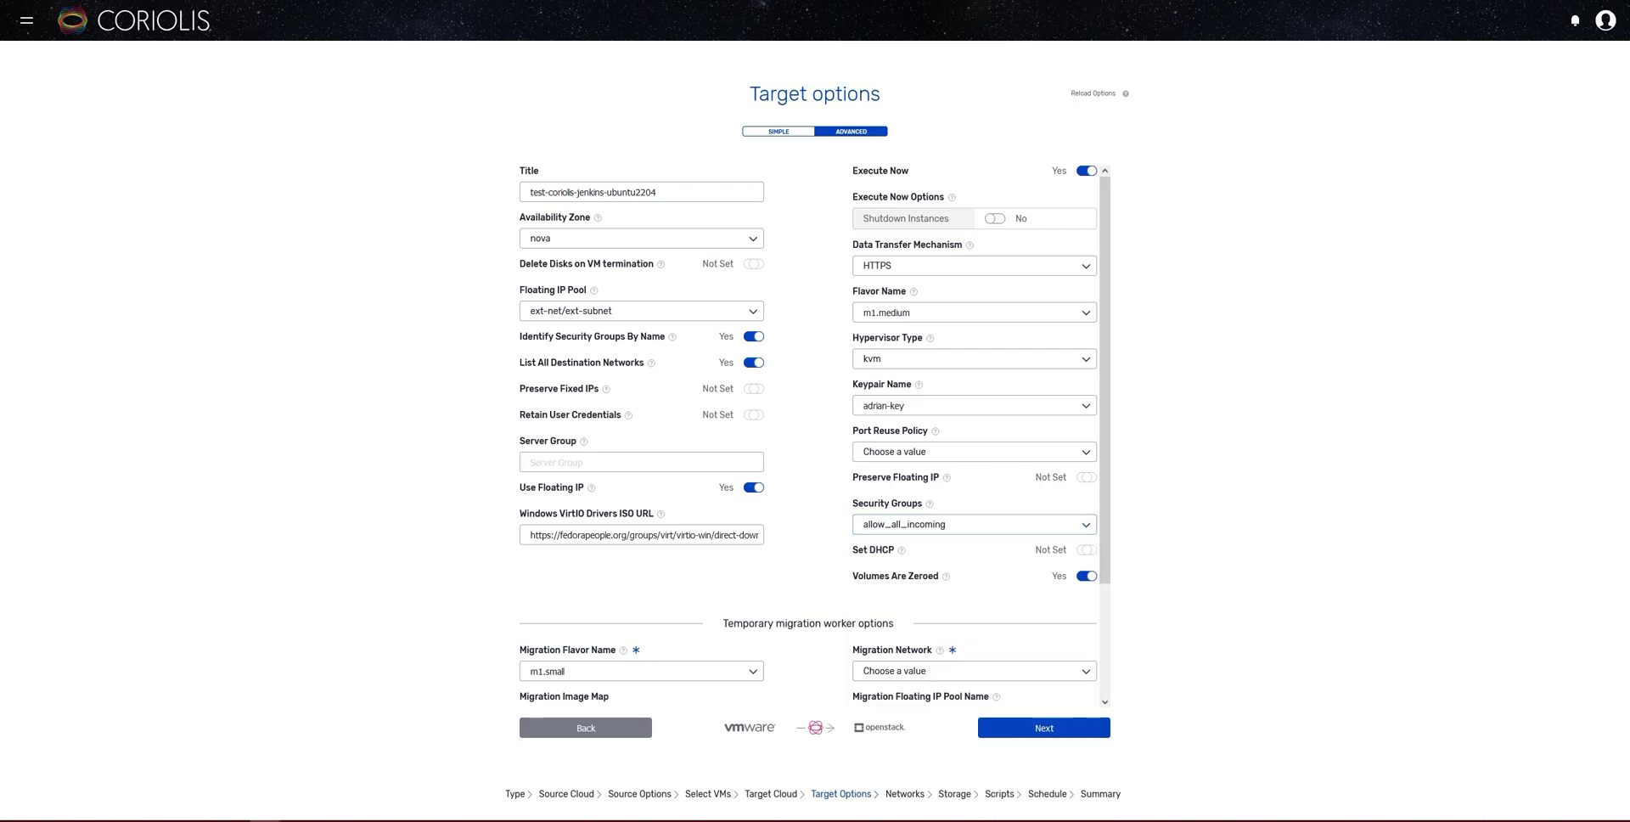
Set Migration Network to int-net in the temporary migration worker options
{"action": "scroll", "coordinate": [810, 434], "scroll_direction": "down", "scroll_amount": 2}
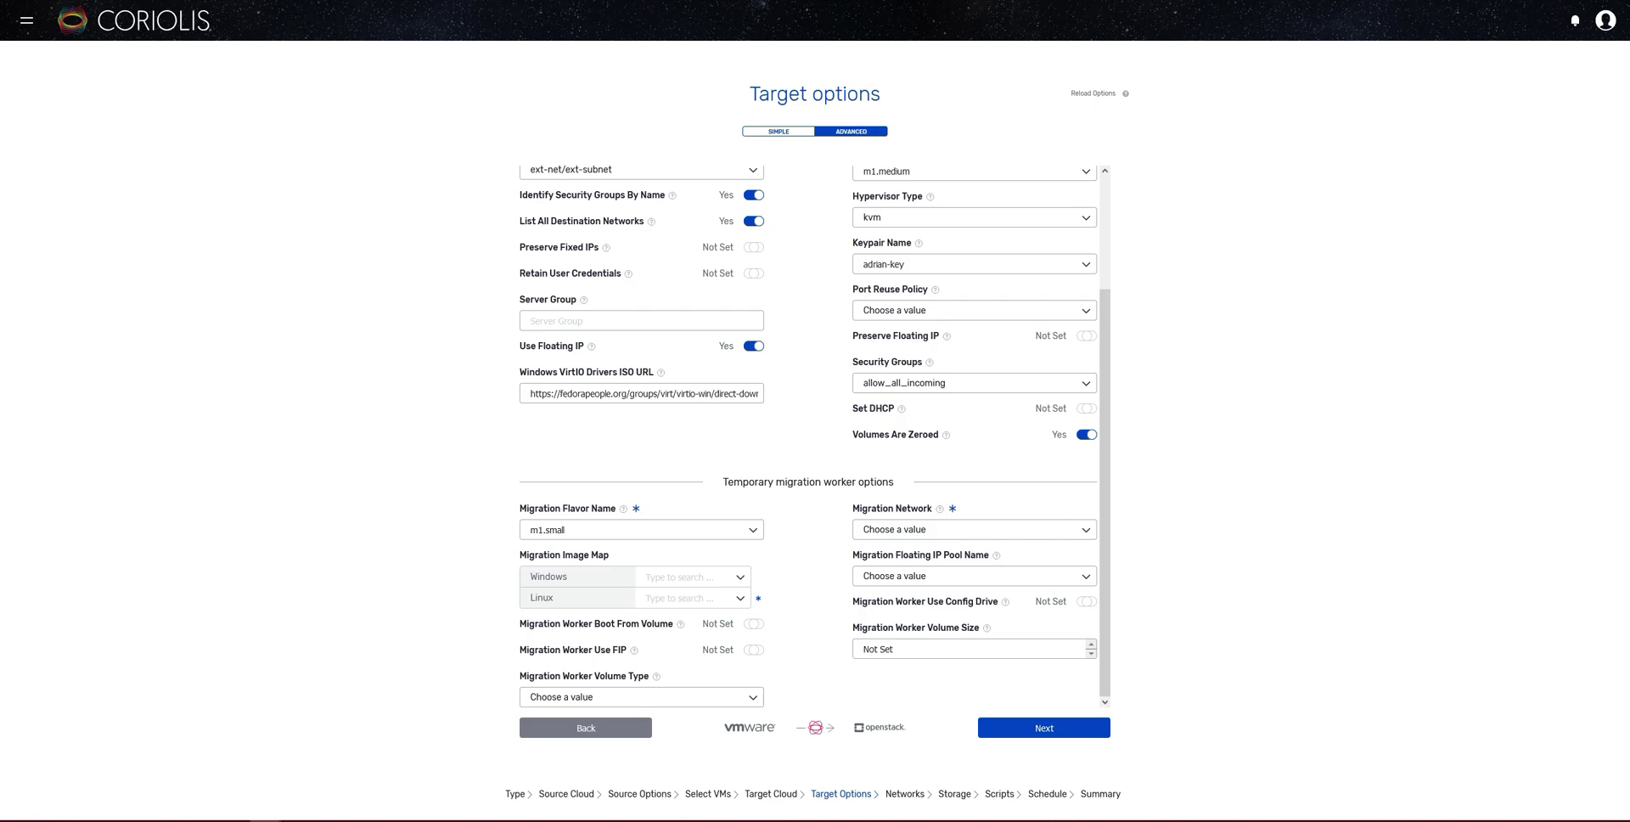
{"action": "left_click", "coordinate": [974, 528]}
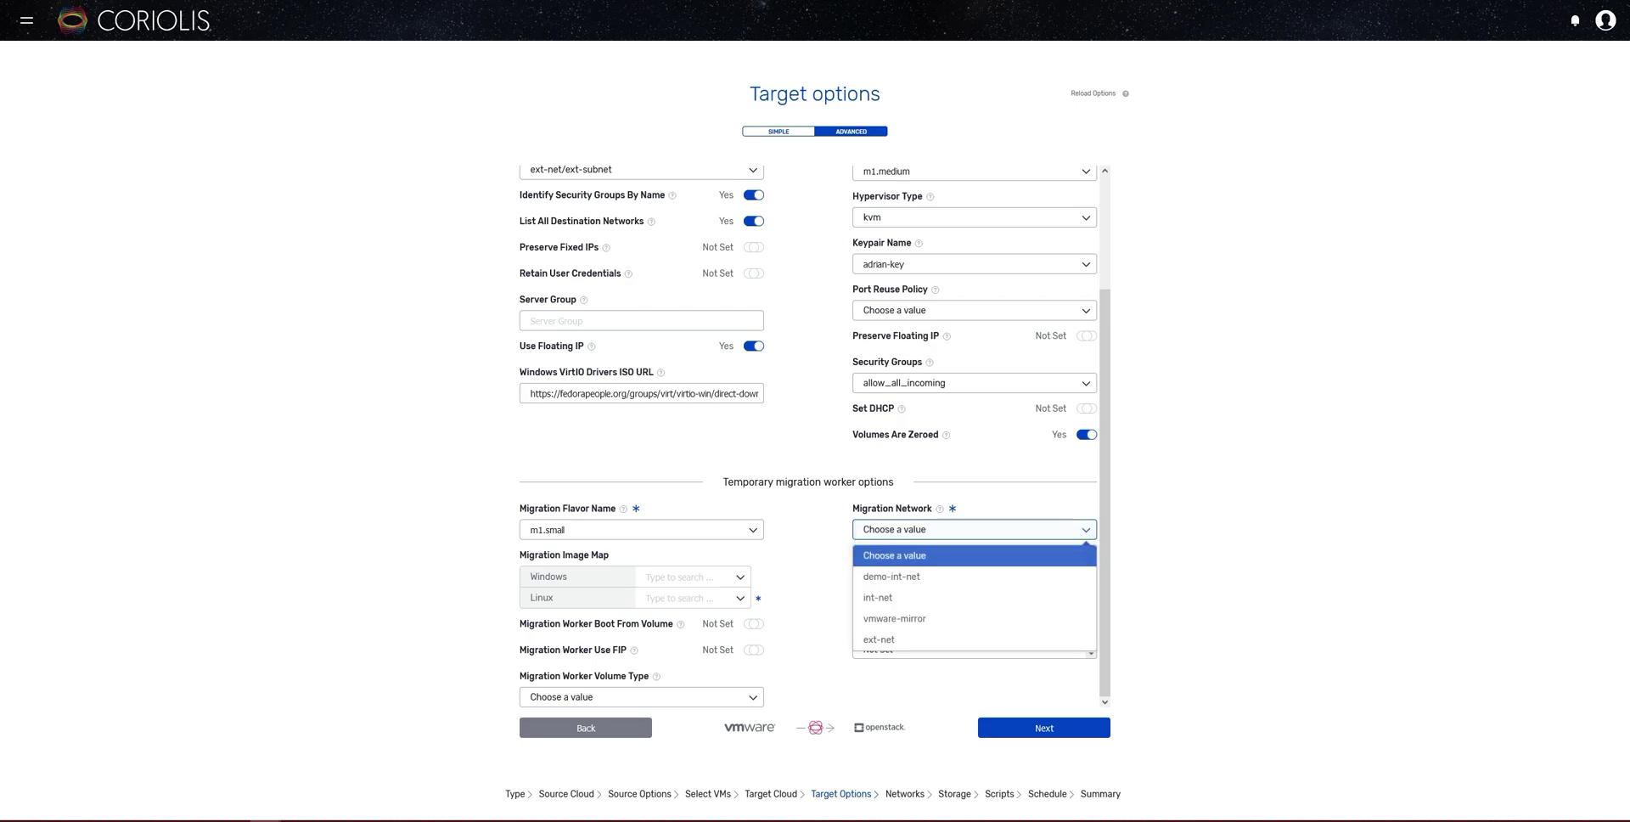
{"action": "key", "text": "Return"}
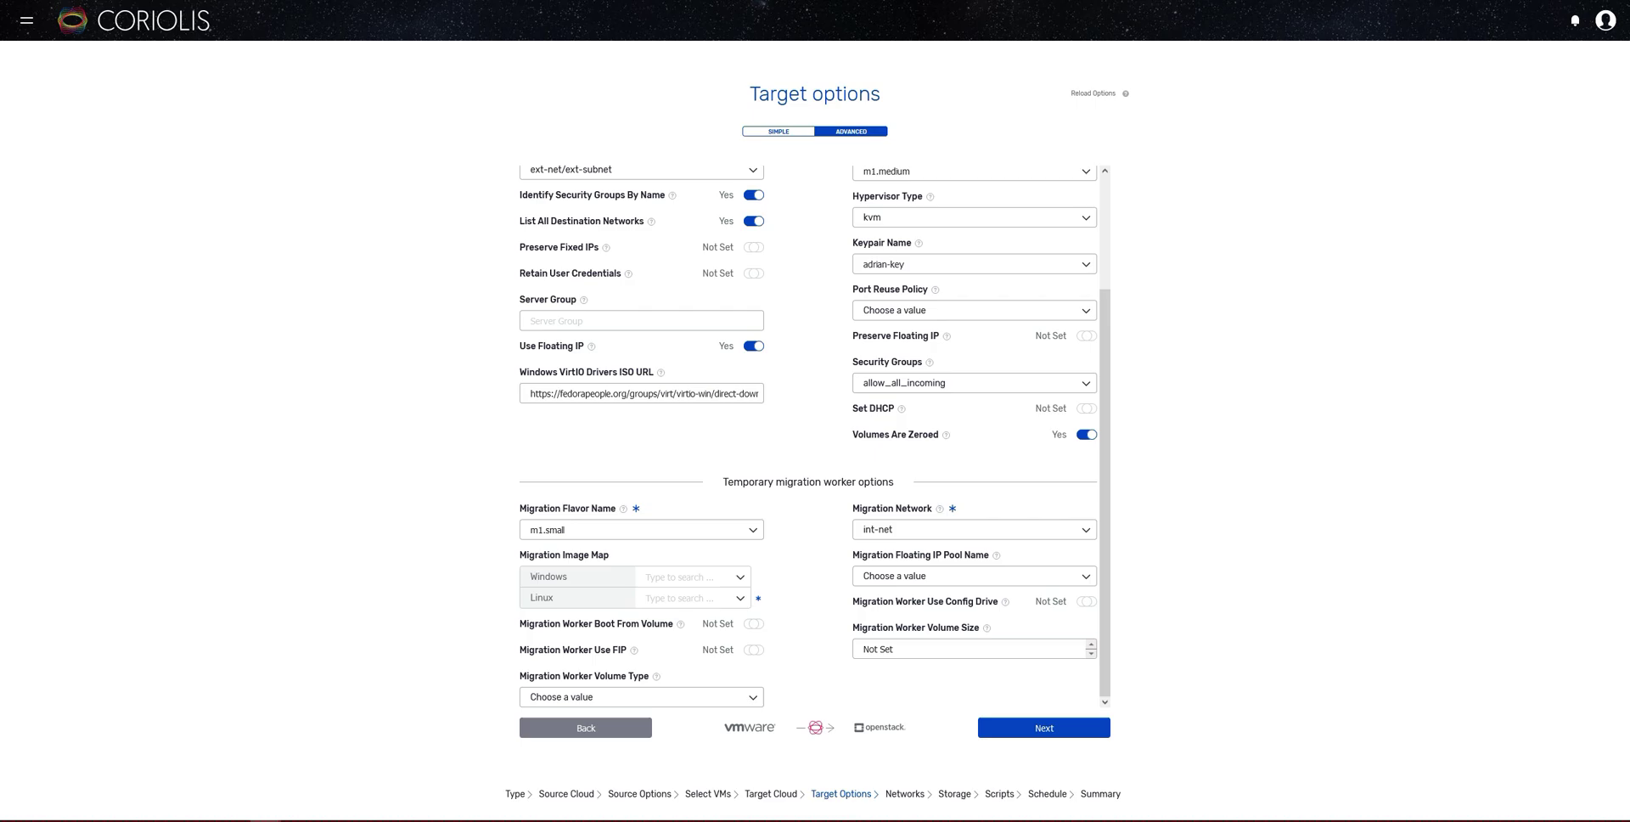
Choose jammy as the Linux image in the Migration Image Map
{"action": "left_click", "coordinate": [685, 597]}
{"action": "key", "text": "Down"}
{"action": "key", "text": "Down"}
{"action": "key", "text": "Down"}
{"action": "key", "text": "Down"}
{"action": "key", "text": "Down"}
{"action": "key", "text": "Down"}
{"action": "key", "text": "Down"}
{"action": "key", "text": "Down"}
{"action": "key", "text": "Down"}
{"action": "key", "text": "Down"}
{"action": "key", "text": "Down"}
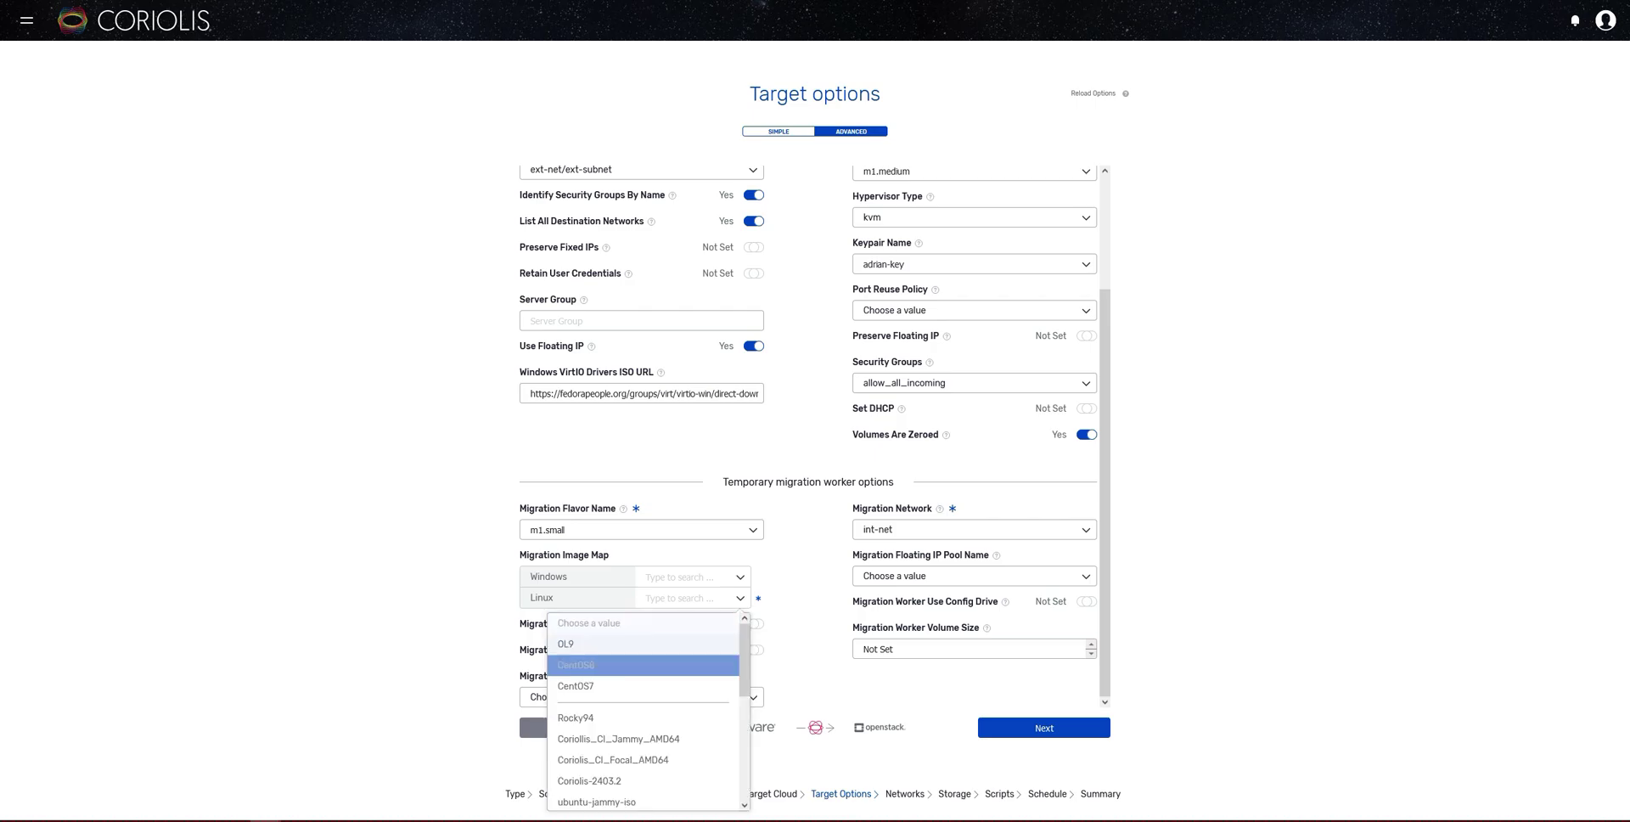
{"action": "key", "text": "Down"}
{"action": "key", "text": "Down"}
{"action": "key", "text": "Down"}
{"action": "key", "text": "Down"}
{"action": "key", "text": "Down"}
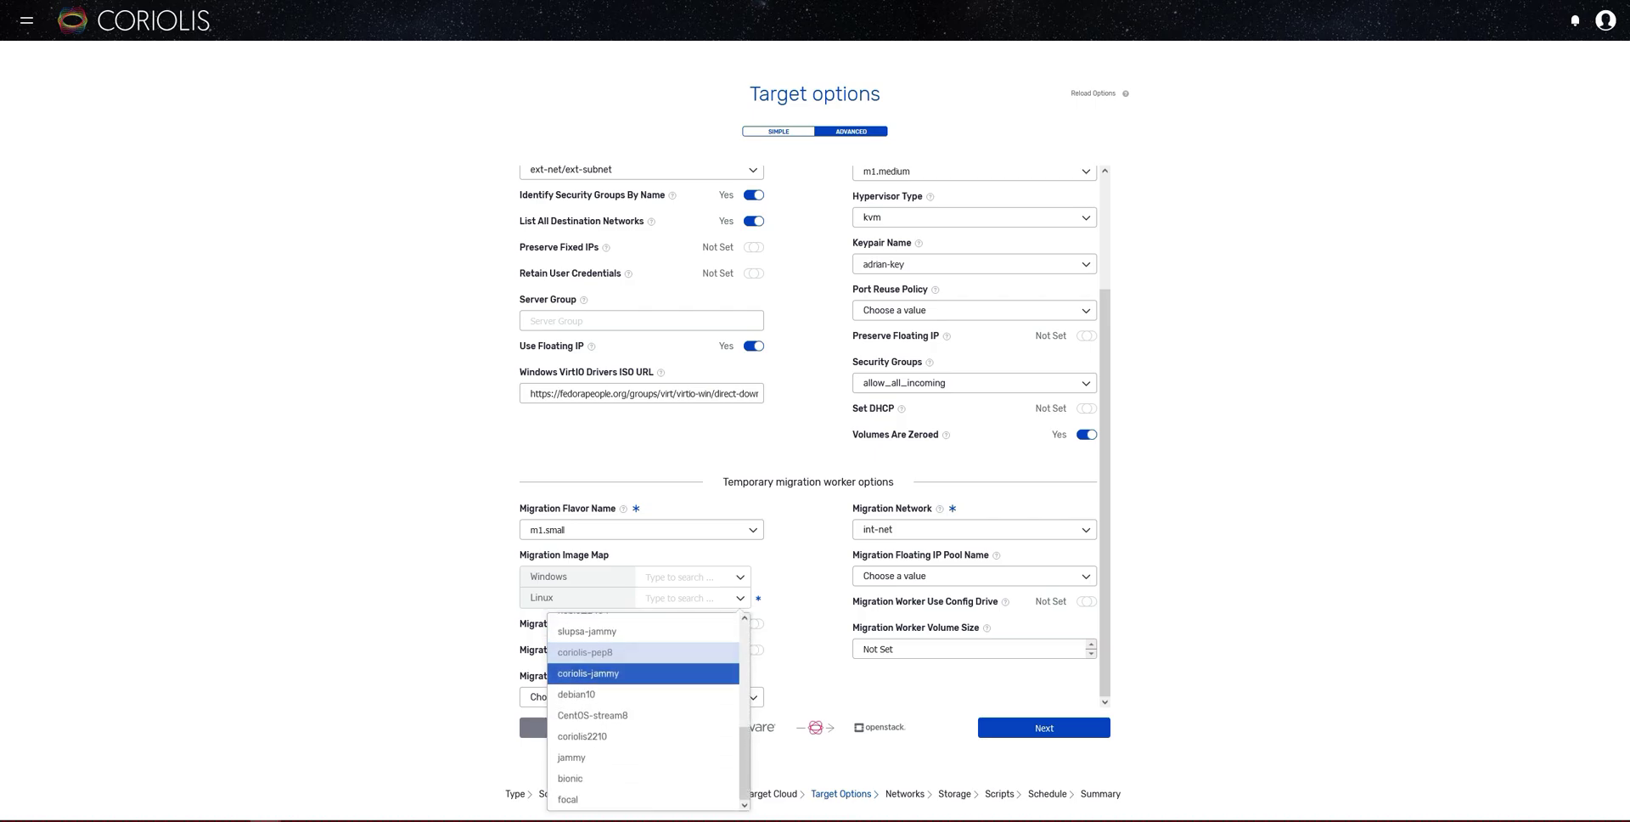
{"action": "key", "text": "Return"}
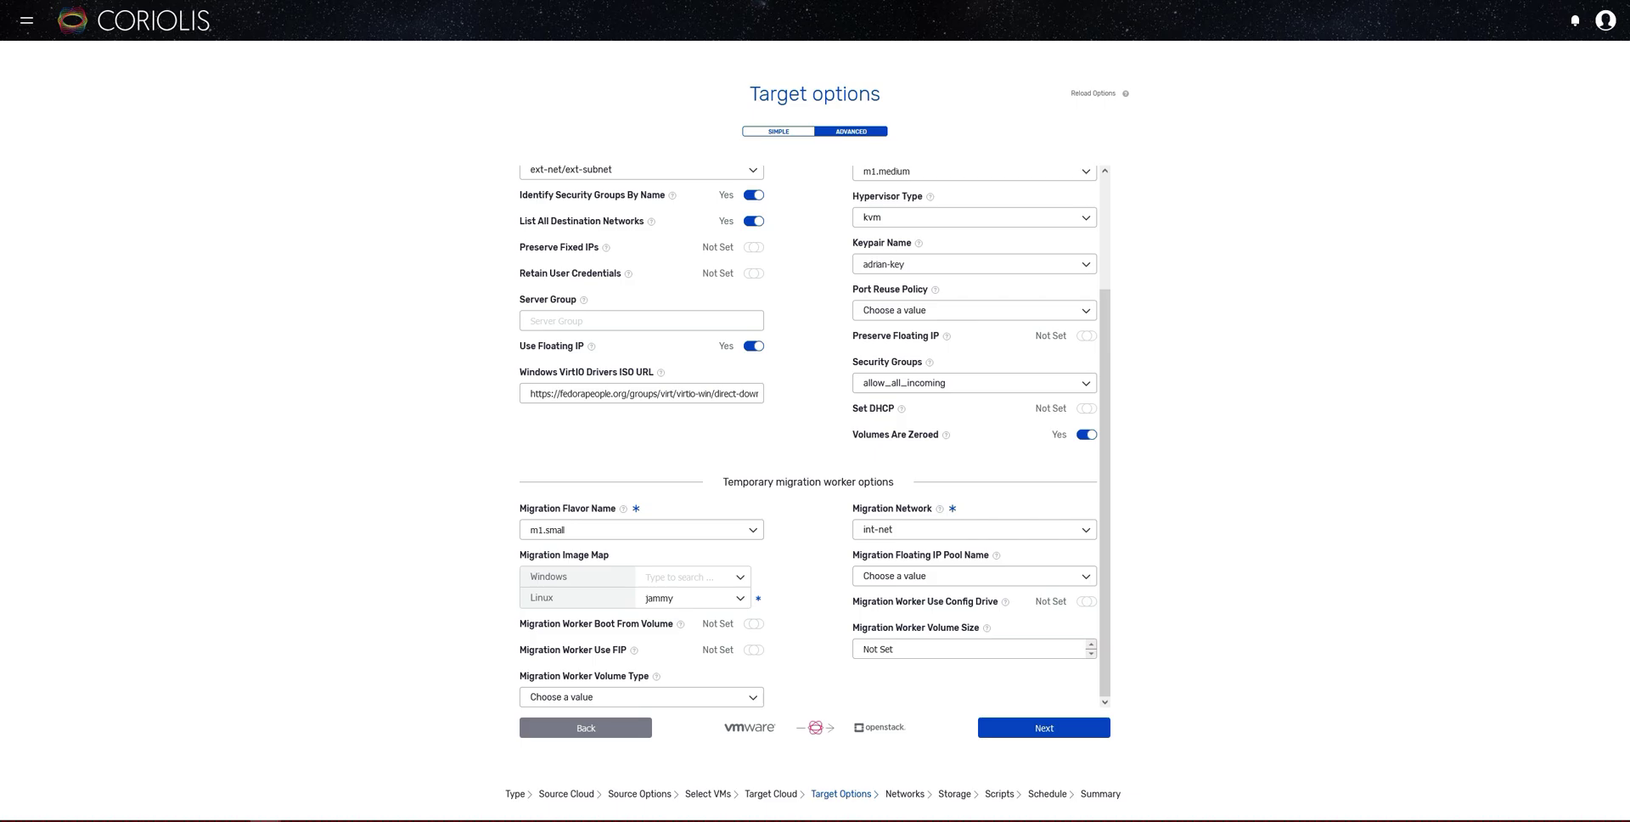
Enable Migration Worker Boot From Volume and Migration Worker Use FIP, and set the worker volume type to __DEFAULT__
{"action": "left_click", "coordinate": [753, 622]}
{"action": "left_click", "coordinate": [753, 649]}
{"action": "left_click", "coordinate": [752, 696]}
{"action": "key", "text": "Down"}
{"action": "key", "text": "Down"}
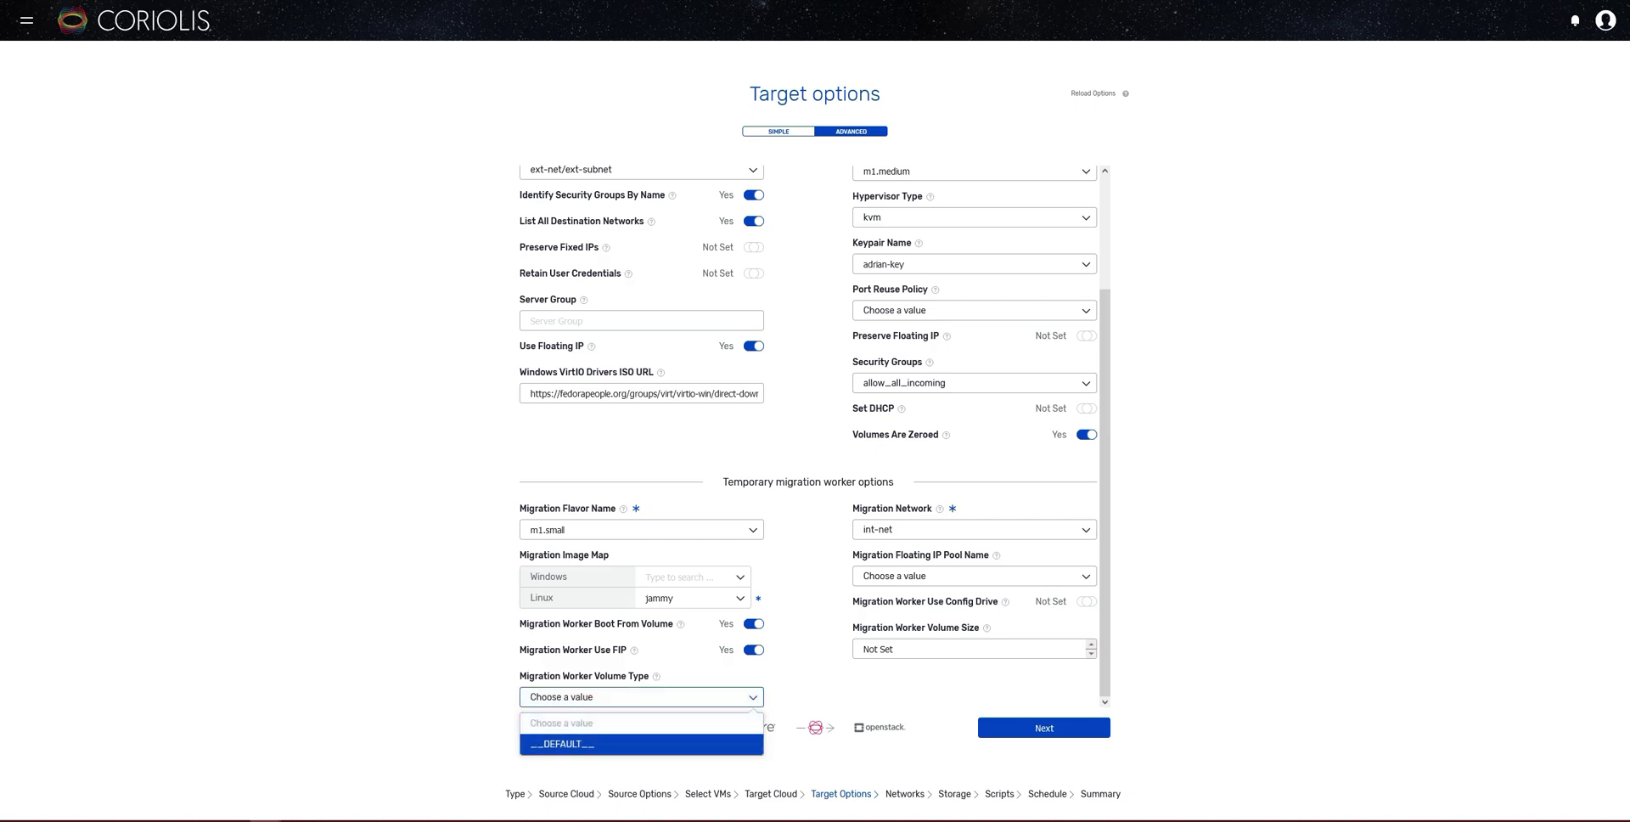
{"action": "key", "text": "Return"}
Set Migration Floating IP Pool Name to ext-net/ext-subnet for the temporary migration worker
{"action": "key", "text": "Tab"}
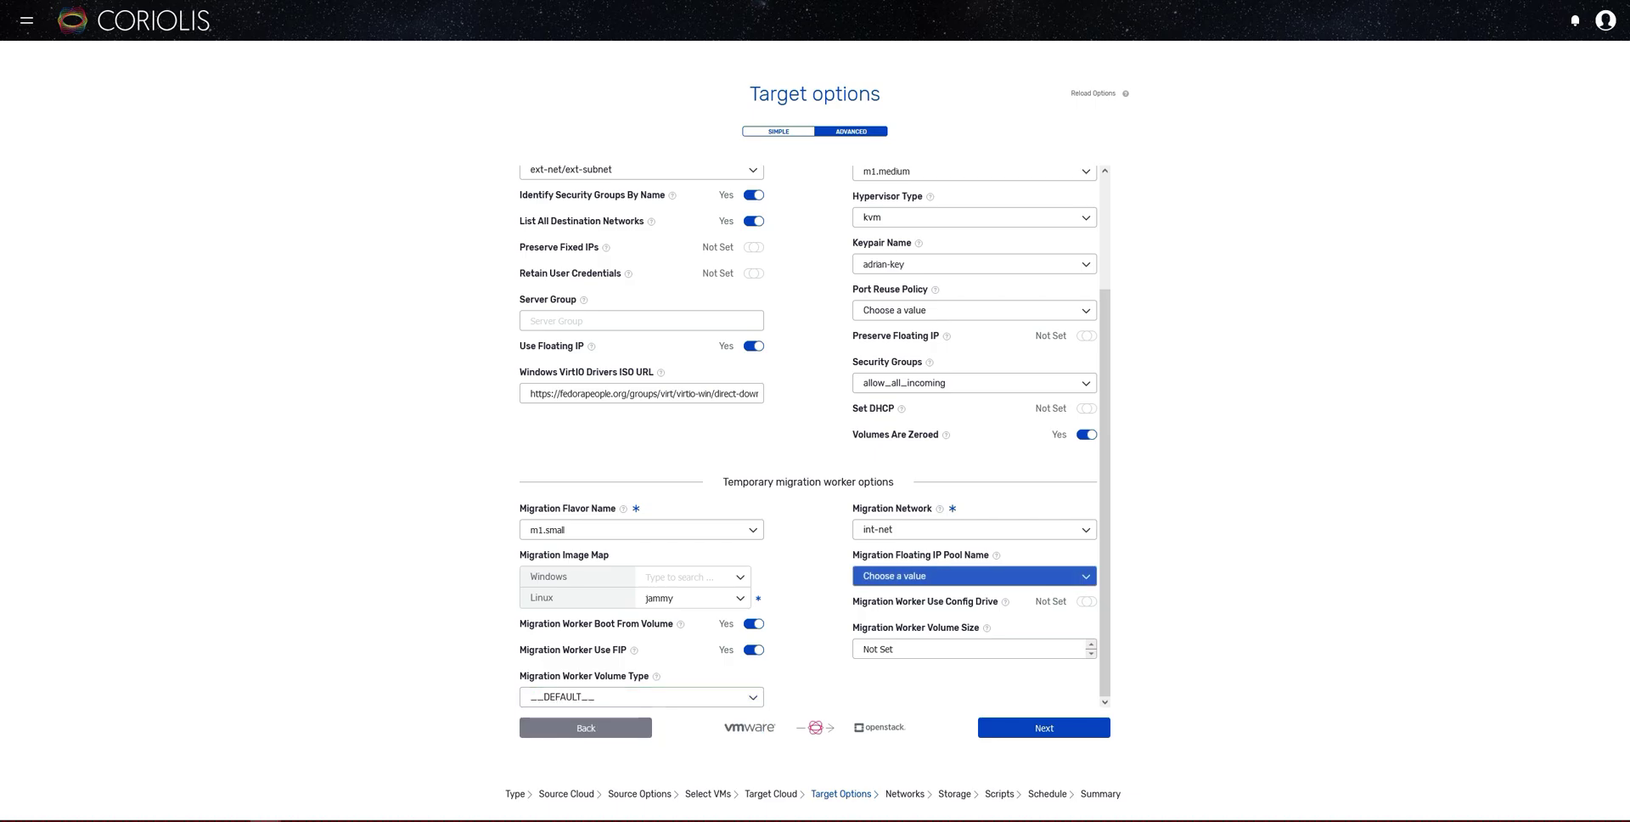
{"action": "key", "text": "space"}
{"action": "key", "text": "Down"}
{"action": "key", "text": "Down"}
{"action": "key", "text": "Return"}
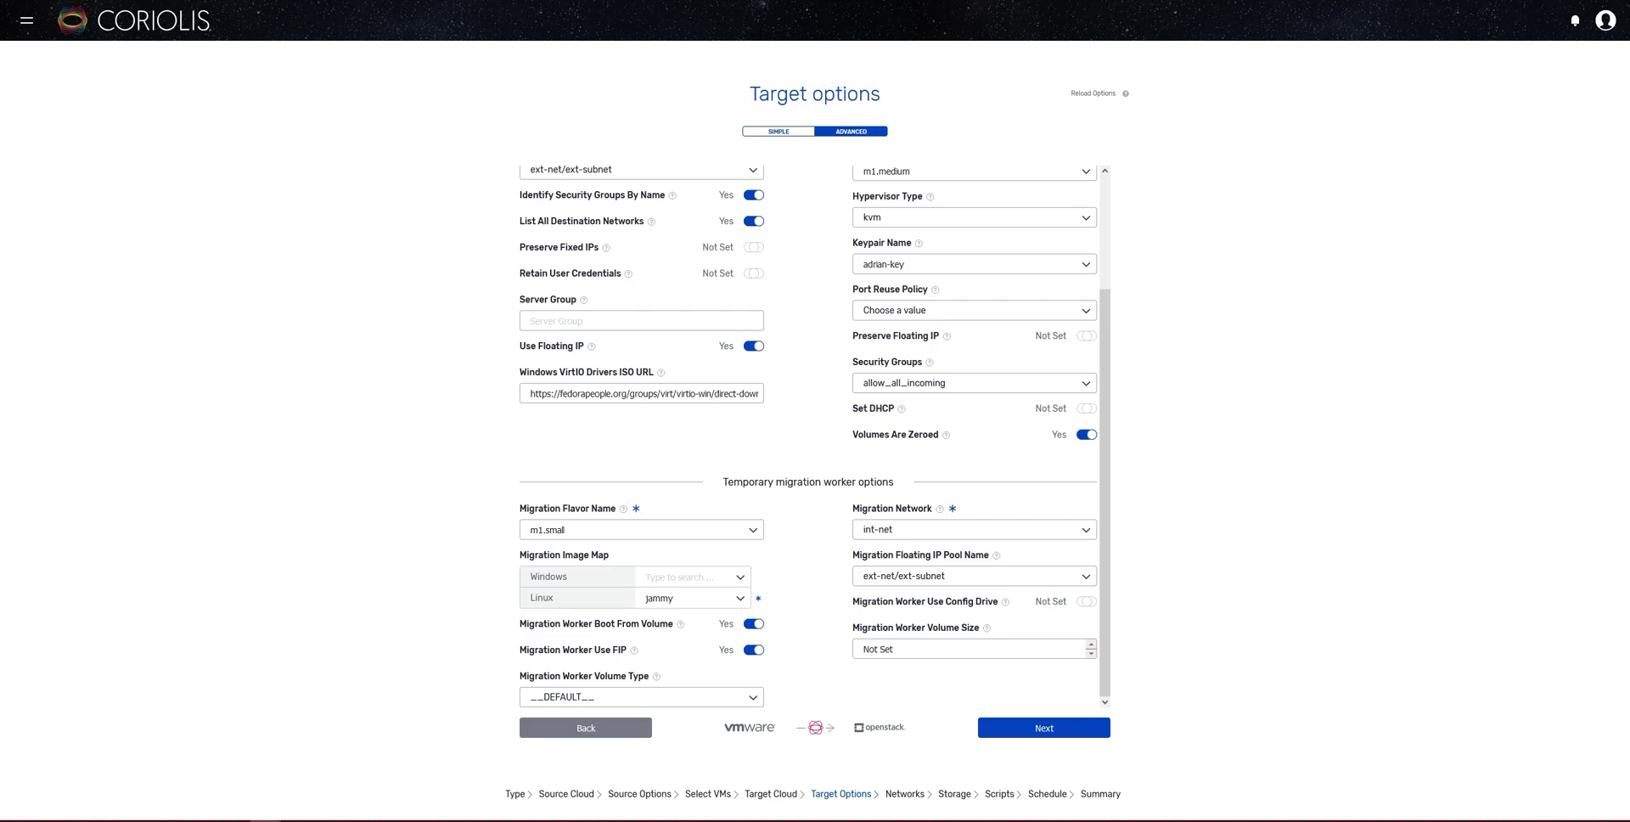
Enable Migration Worker Use Config Drive and proceed to the network mapping
{"action": "key", "text": "Tab"}
{"action": "key", "text": "space"}
{"action": "key", "text": "Return"}
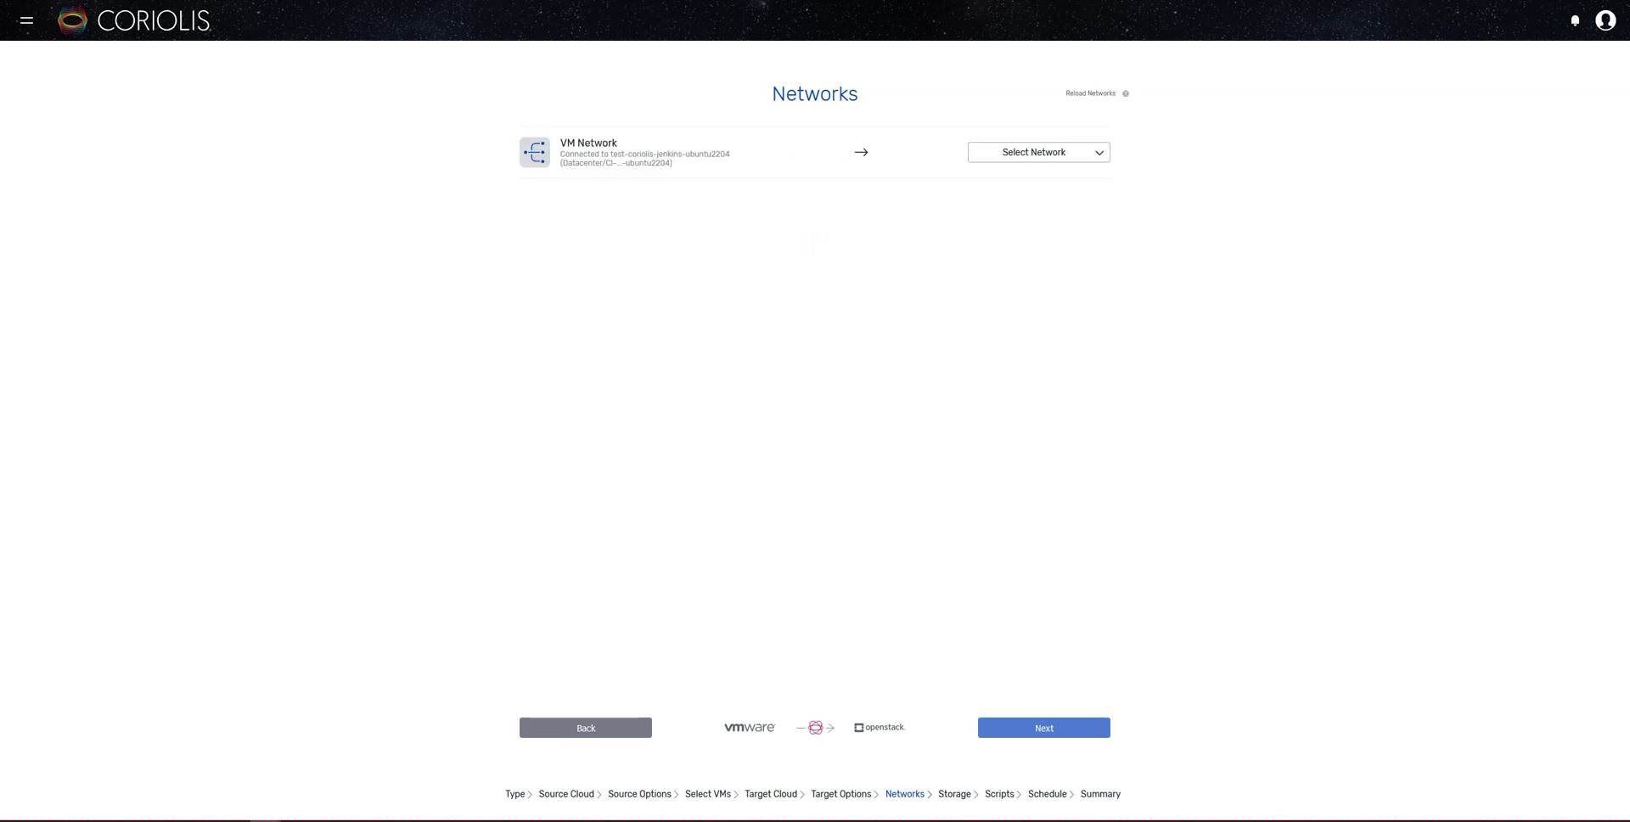
Map the source VM Network to the int-net target network
{"action": "left_click", "coordinate": [1038, 152]}
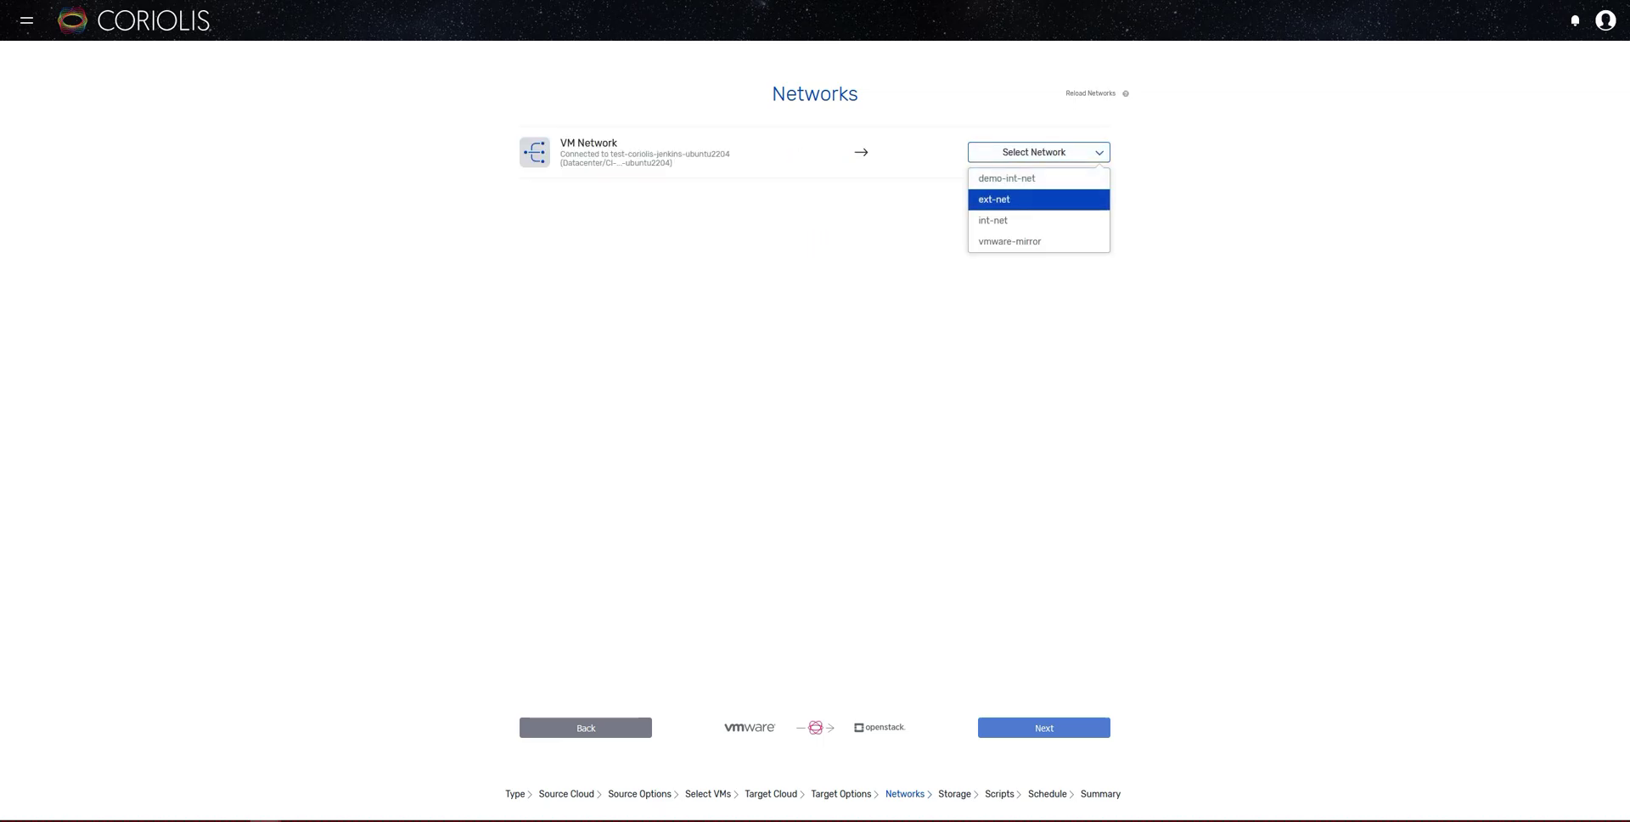
{"action": "key", "text": "Return"}
{"action": "key", "text": "Tab"}
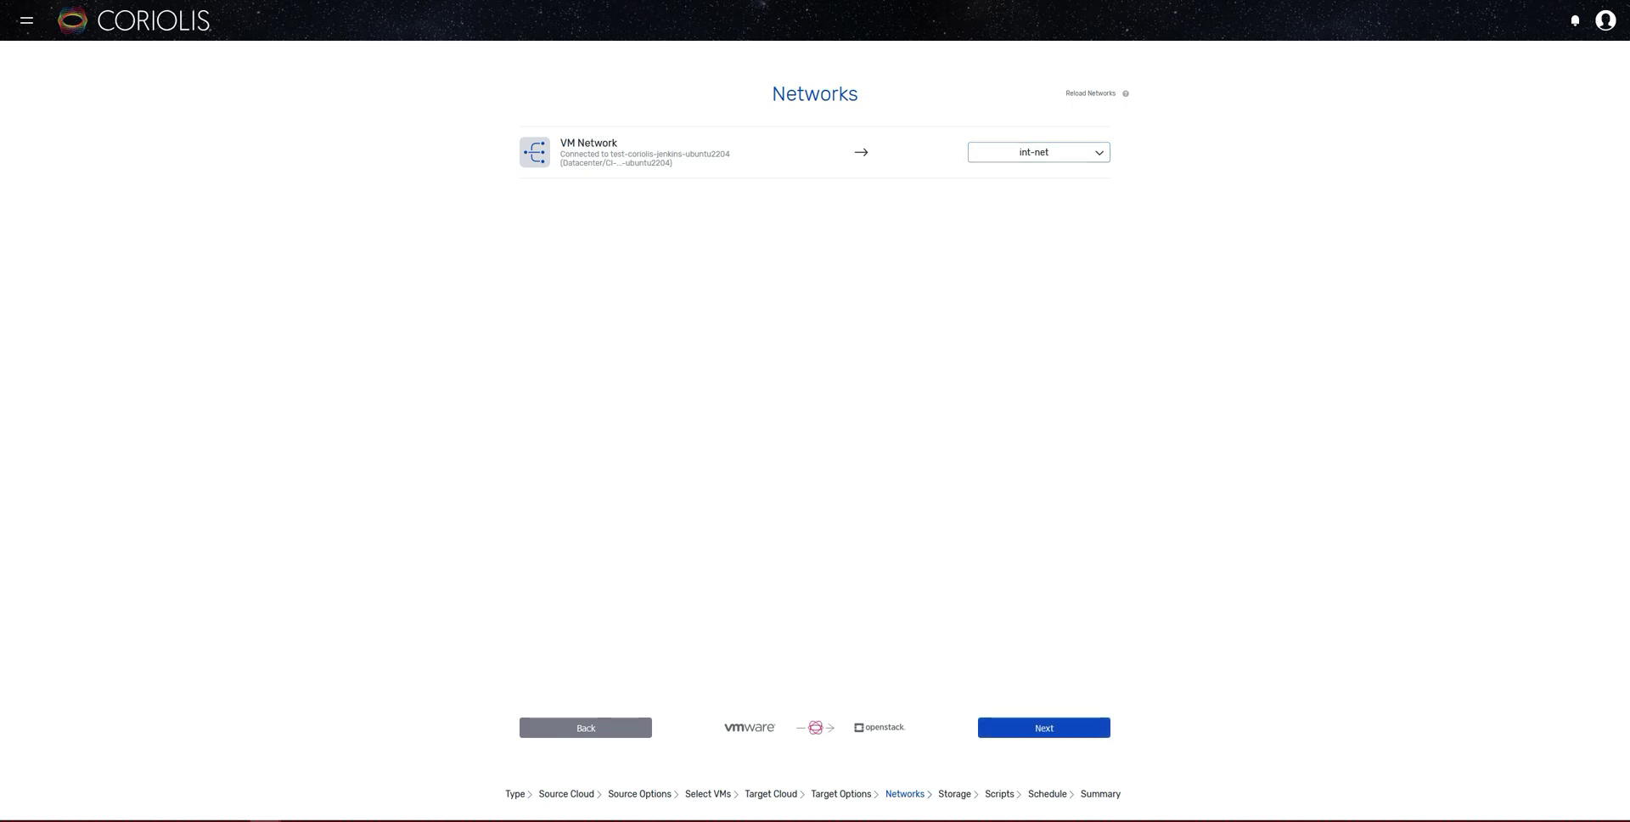
Proceed to the storage mapping and set Default Storage to __DEFAULT__
{"action": "key", "text": "Return"}
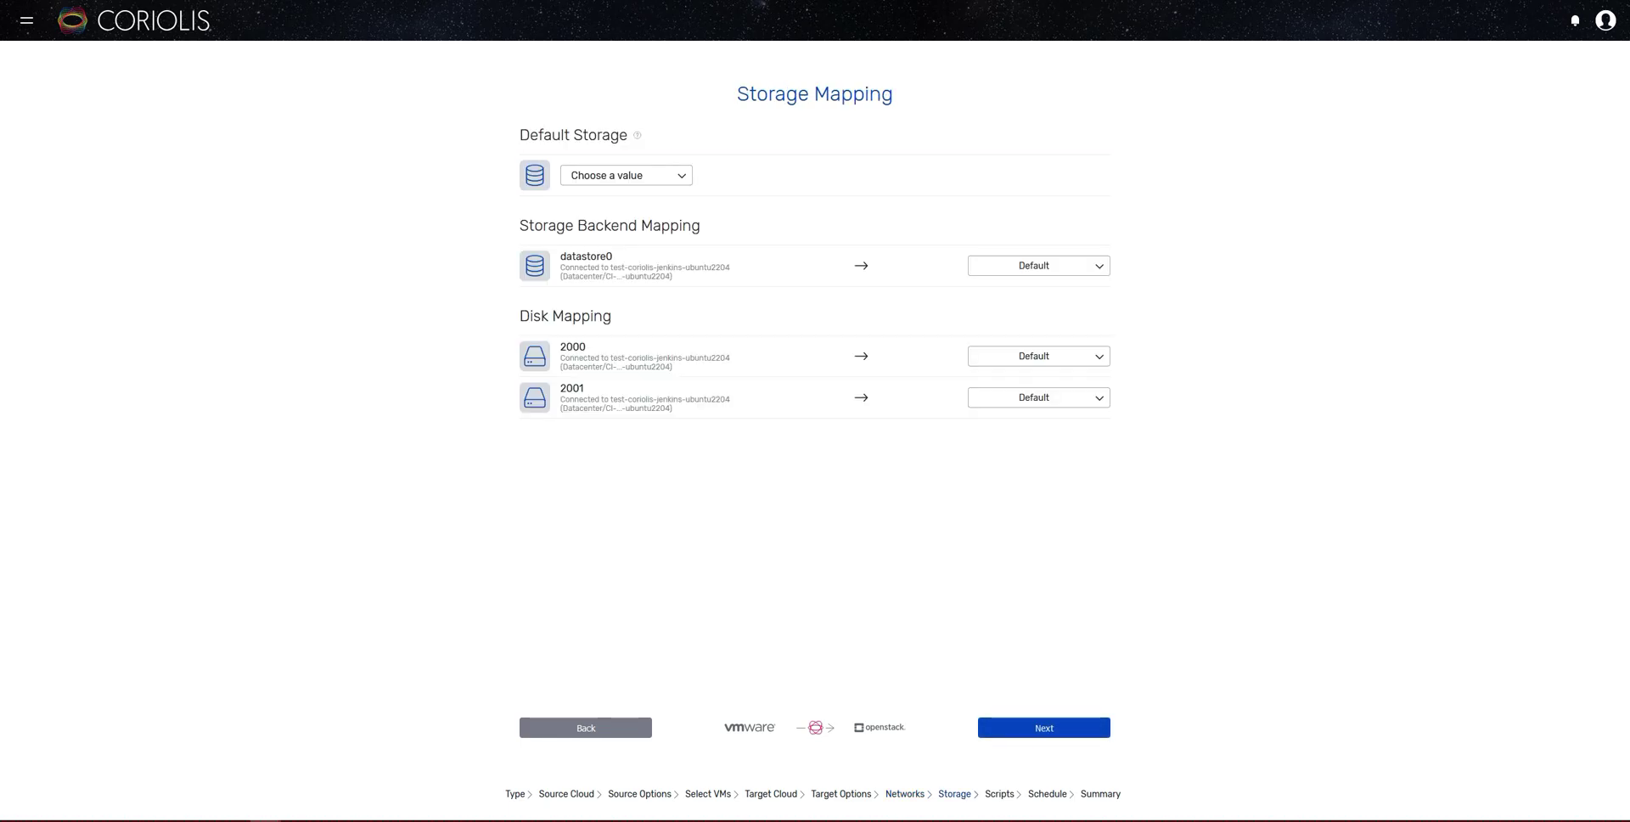
{"action": "key", "text": "Tab"}
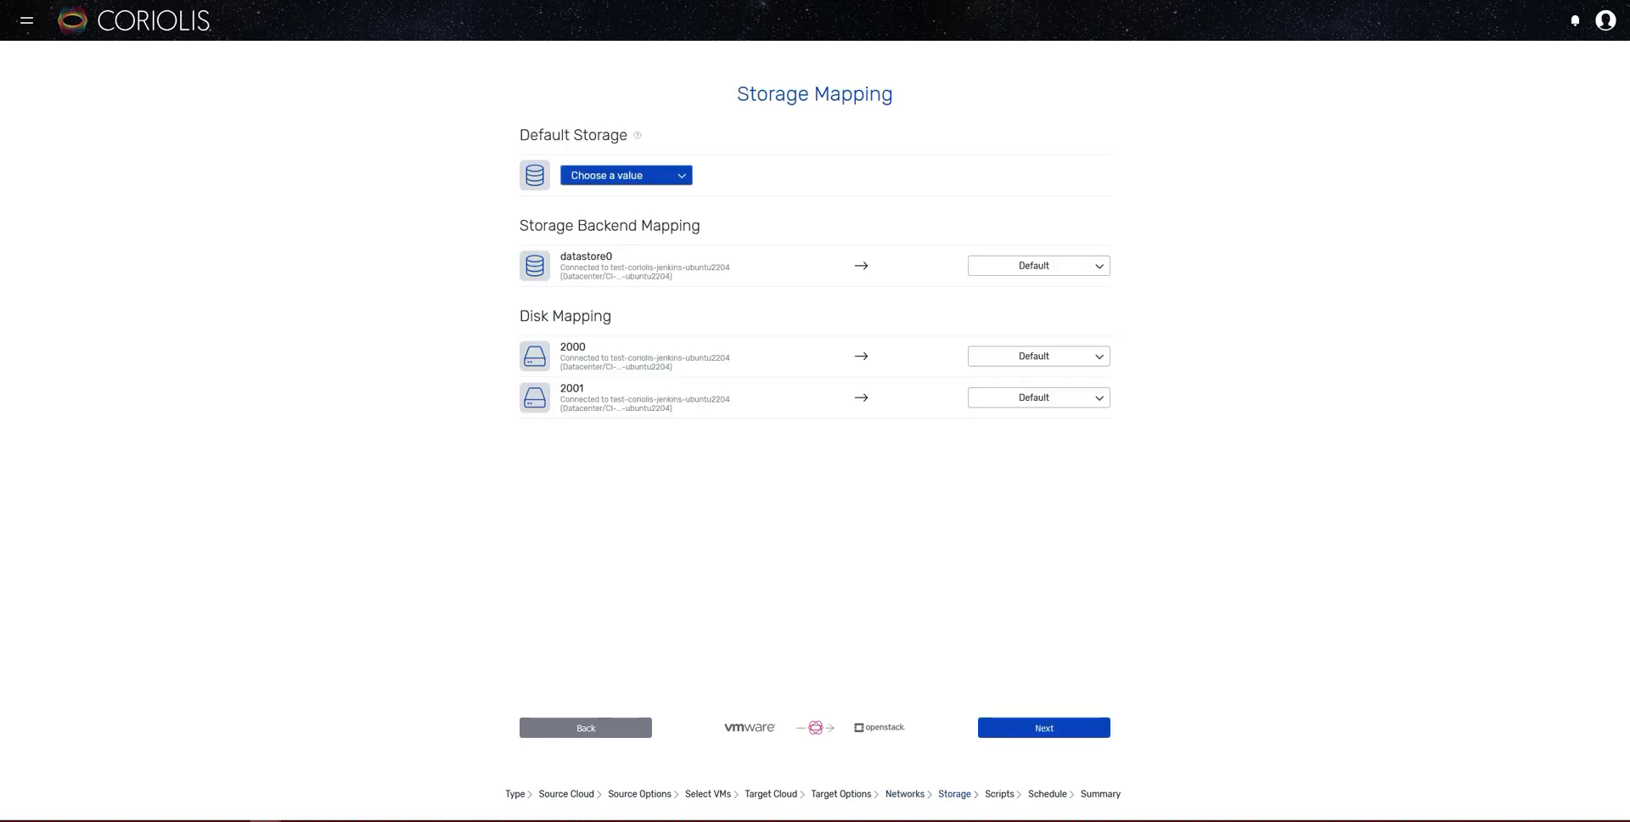
{"action": "key", "text": "space"}
{"action": "key", "text": "Down"}
{"action": "key", "text": "Return"}
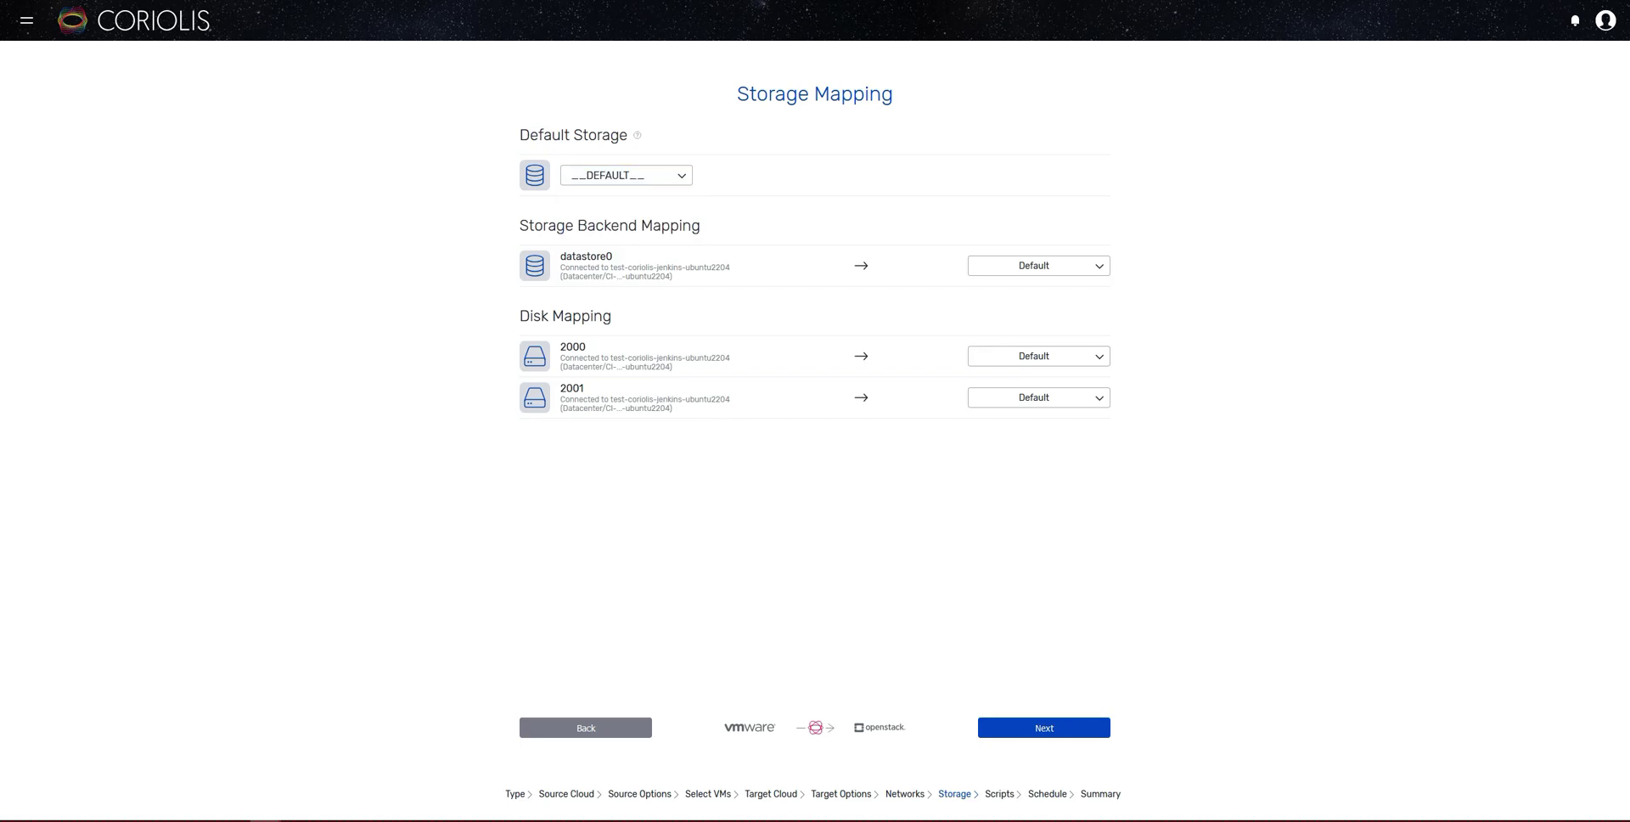
Map the datastore0 storage backend to __DEFAULT__
{"action": "key", "text": "Tab"}
{"action": "key", "text": "space"}
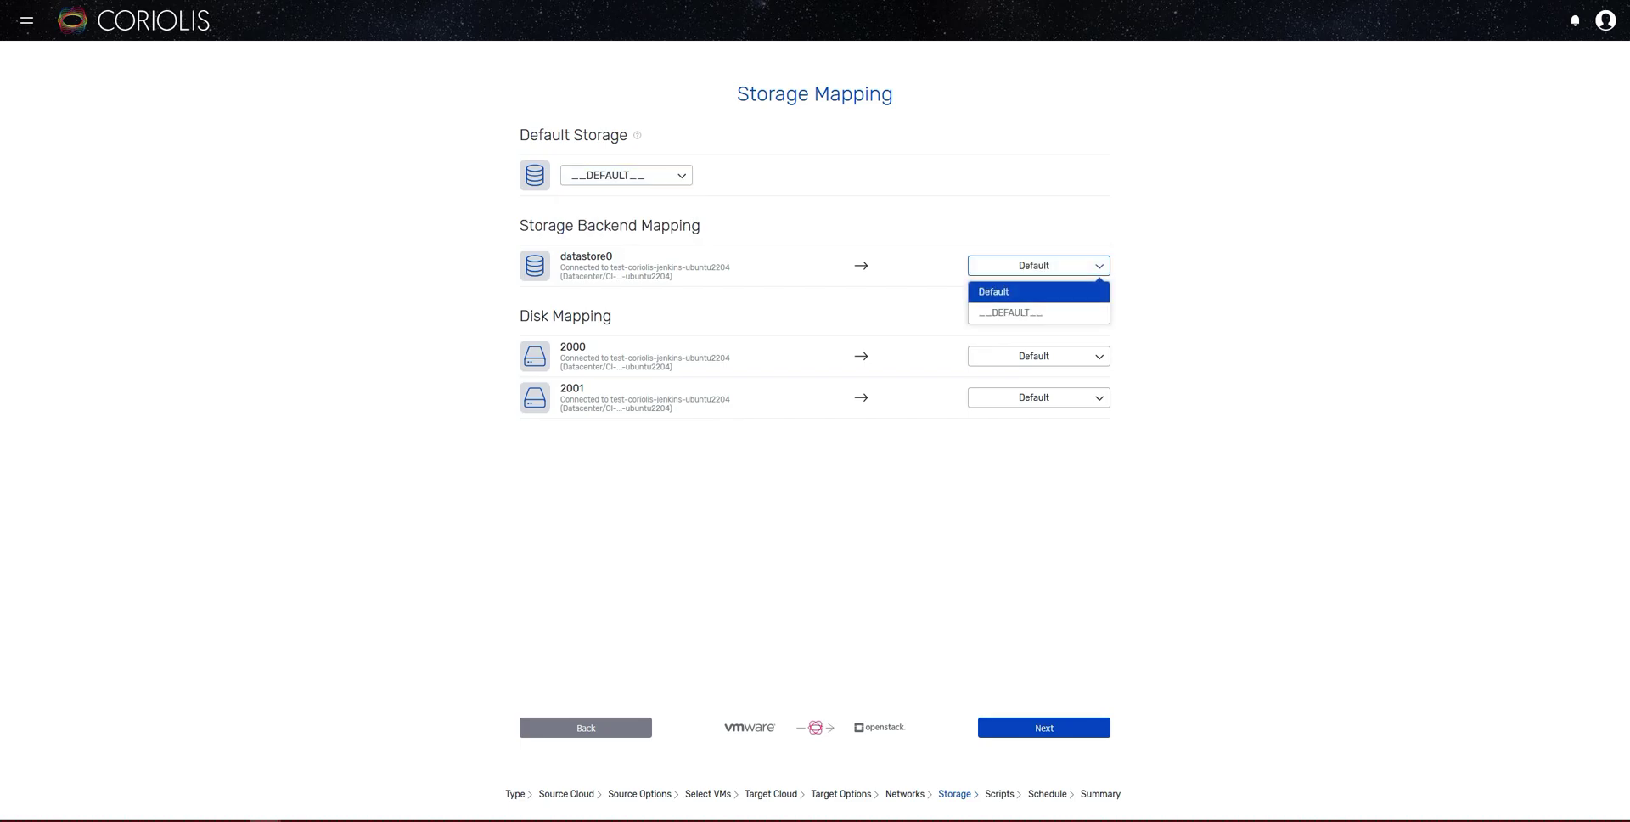
{"action": "key", "text": "Down"}
{"action": "key", "text": "Return"}
Map disks 2000 and 2001 to the __DEFAULT__ storage type
{"action": "key", "text": "Tab"}
{"action": "key", "text": "space"}
{"action": "key", "text": "Down"}
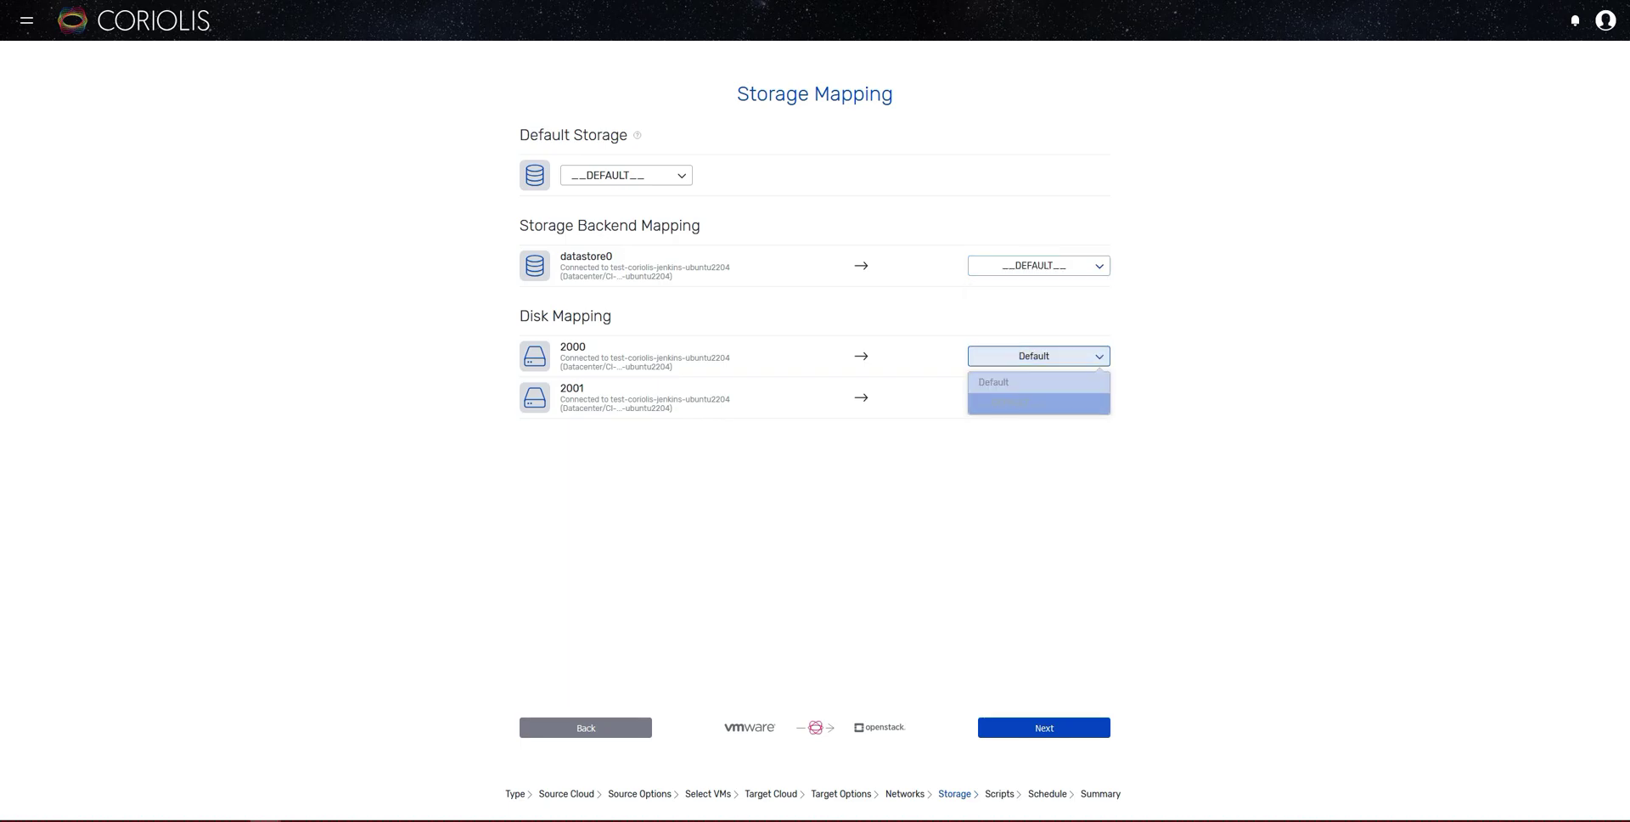
{"action": "key", "text": "Return"}
{"action": "key", "text": "Tab"}
{"action": "key", "text": "space"}
{"action": "key", "text": "Down"}
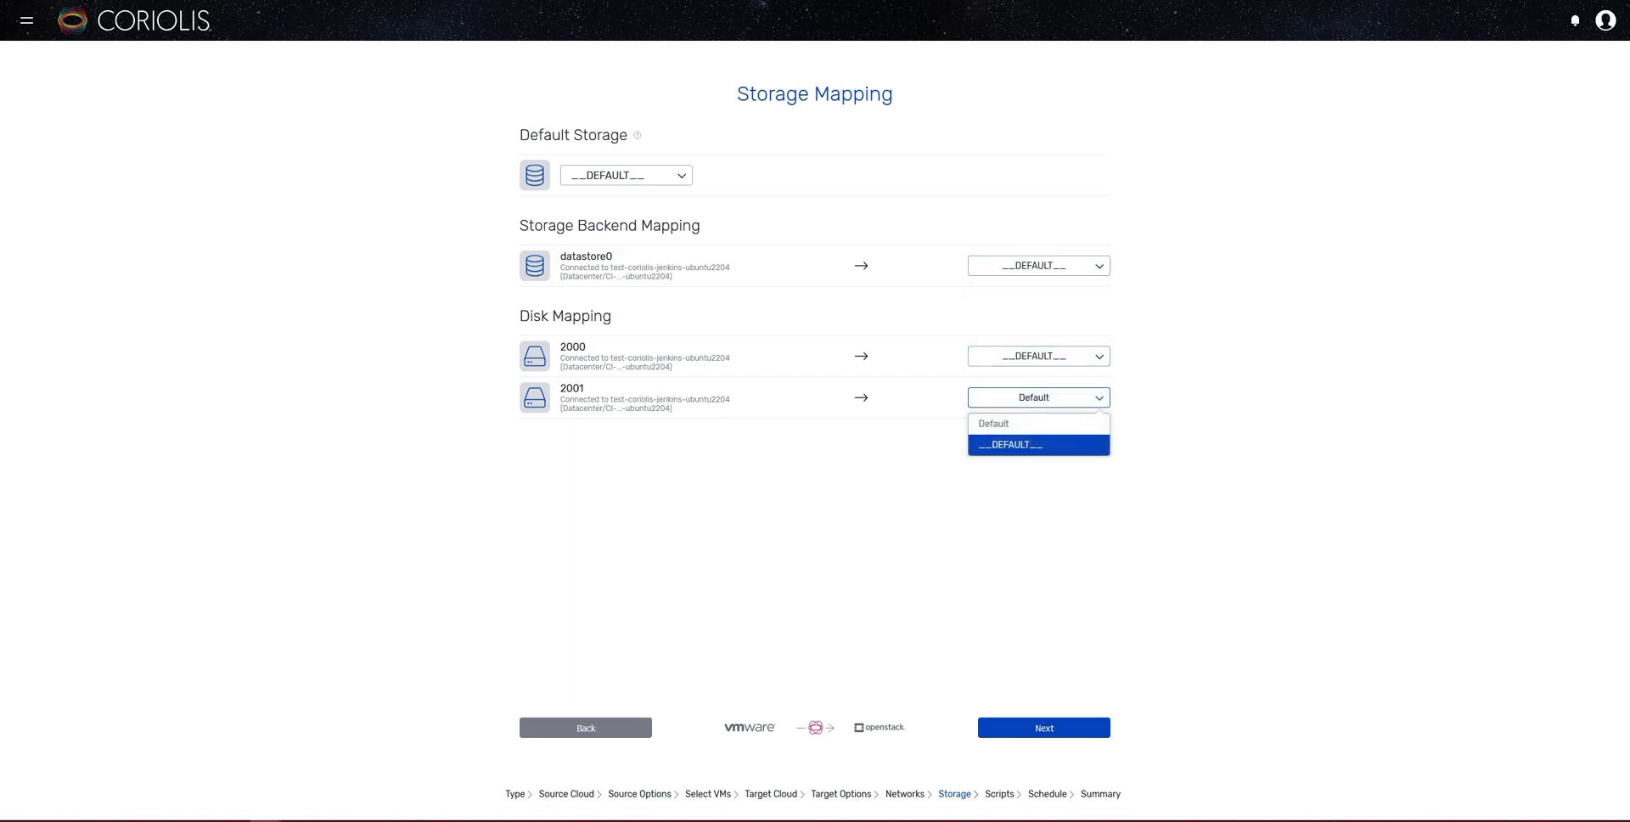
{"action": "key", "text": "Return"}
Continue past the user scripts without choosing any file and add a schedule for the replica
{"action": "key", "text": "Return"}
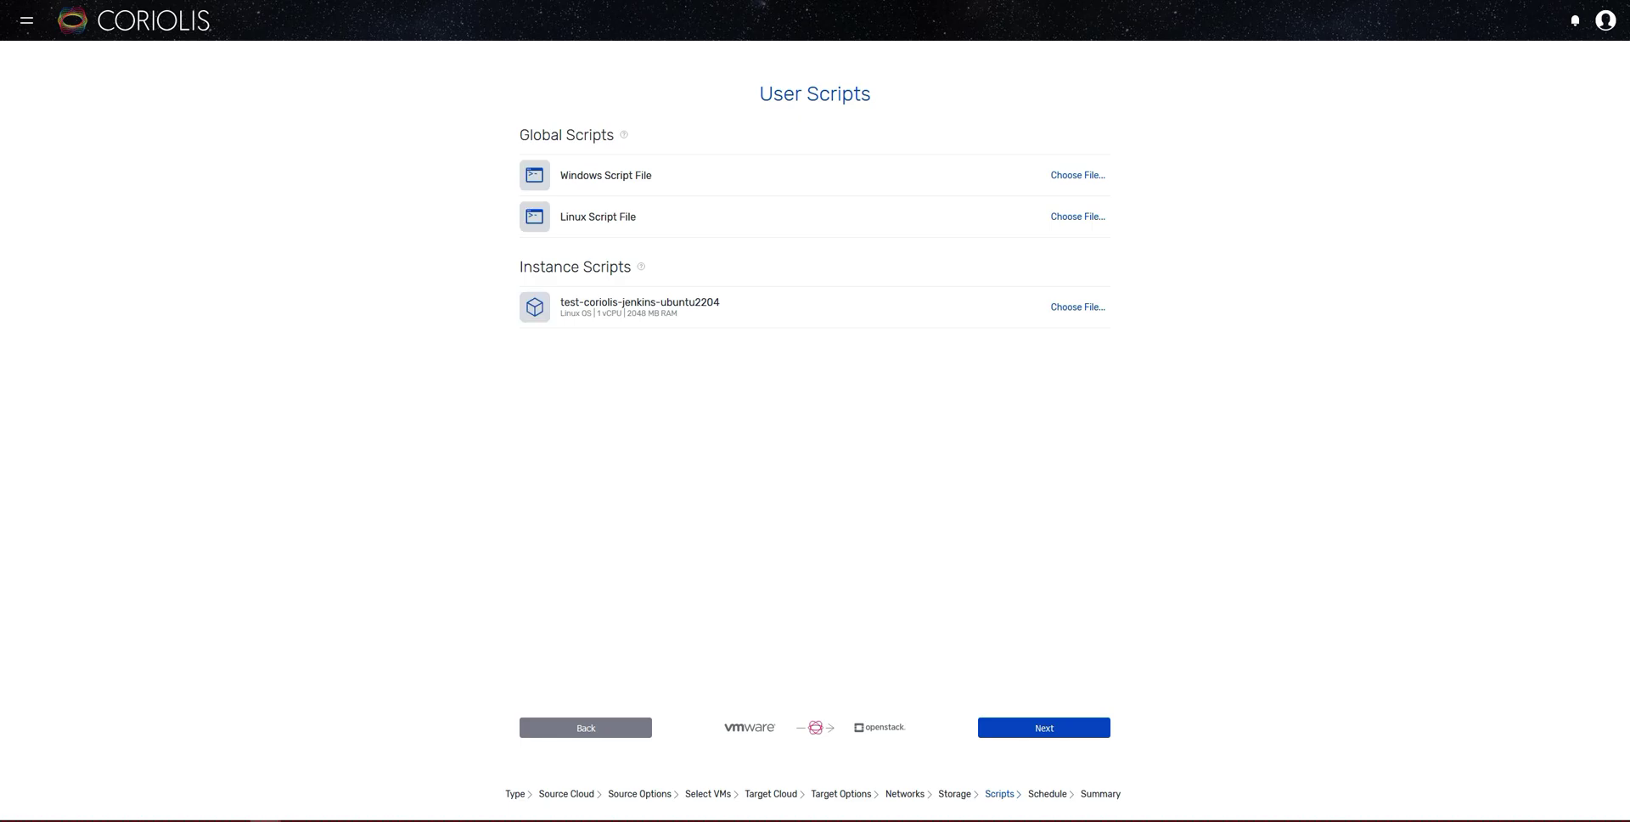
{"action": "key", "text": "Return"}
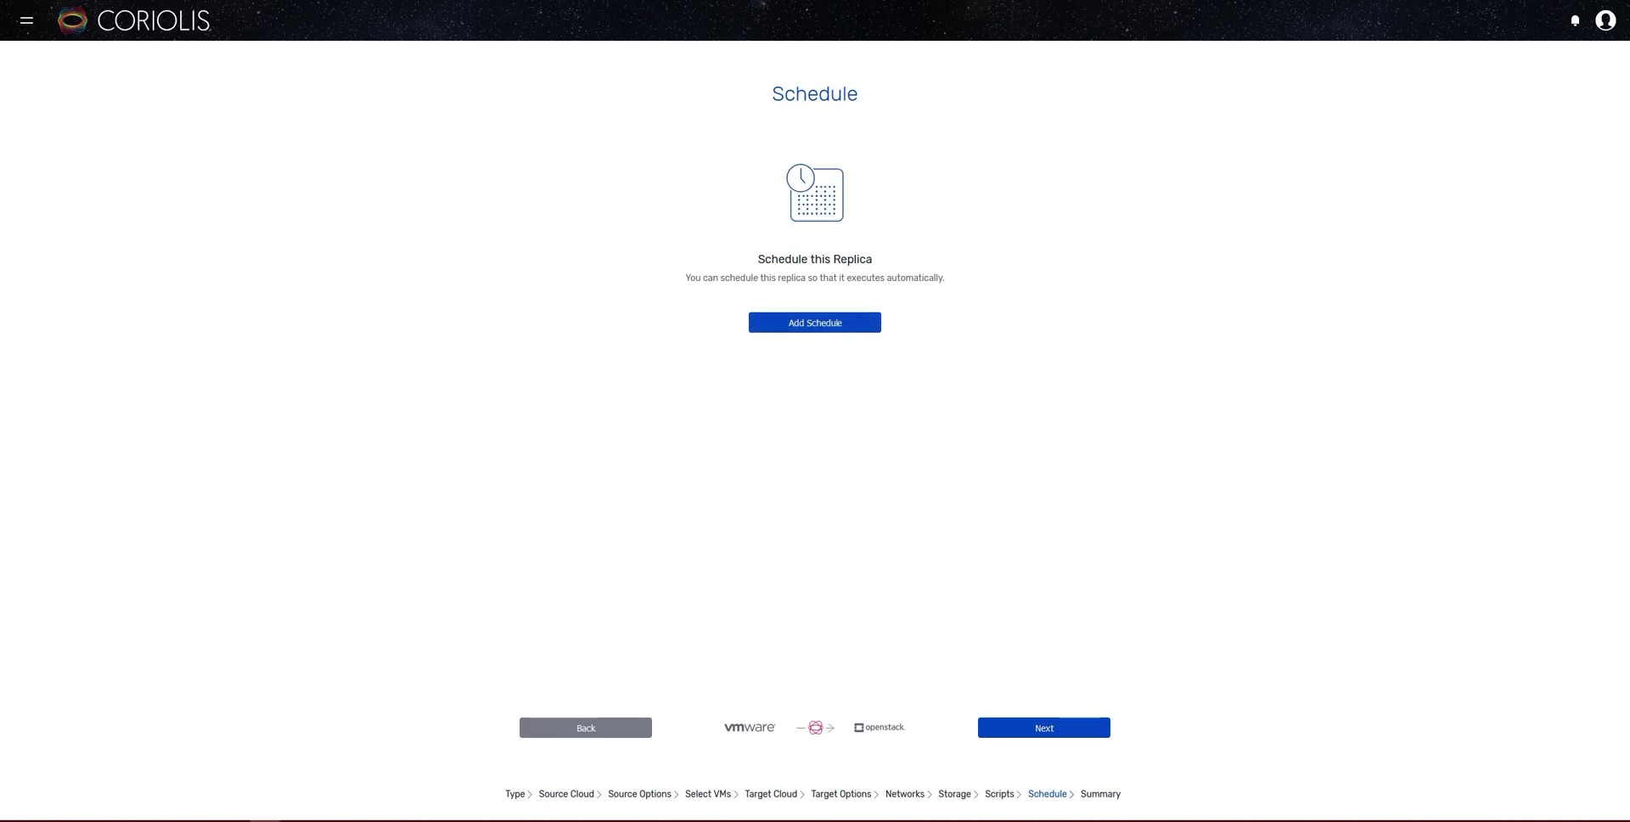
{"action": "key", "text": "Return"}
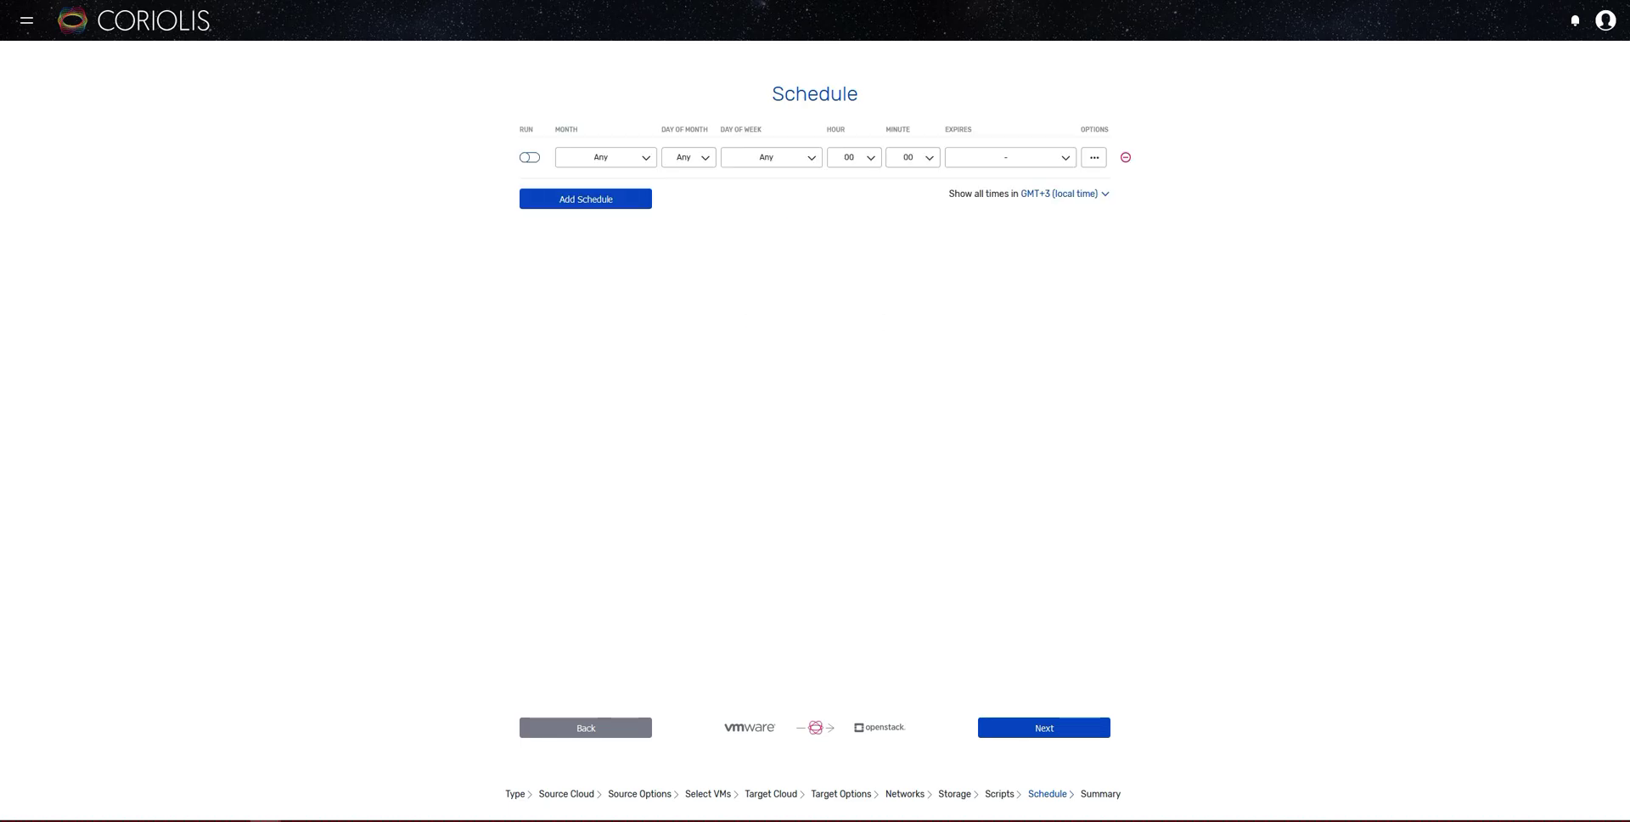
Examine the schedule's time zone, month, day of month, day of week, hour and expiry choices without changing them
{"action": "key", "text": "Tab"}
{"action": "key", "text": "Tab"}
{"action": "left_click", "coordinate": [1064, 193]}
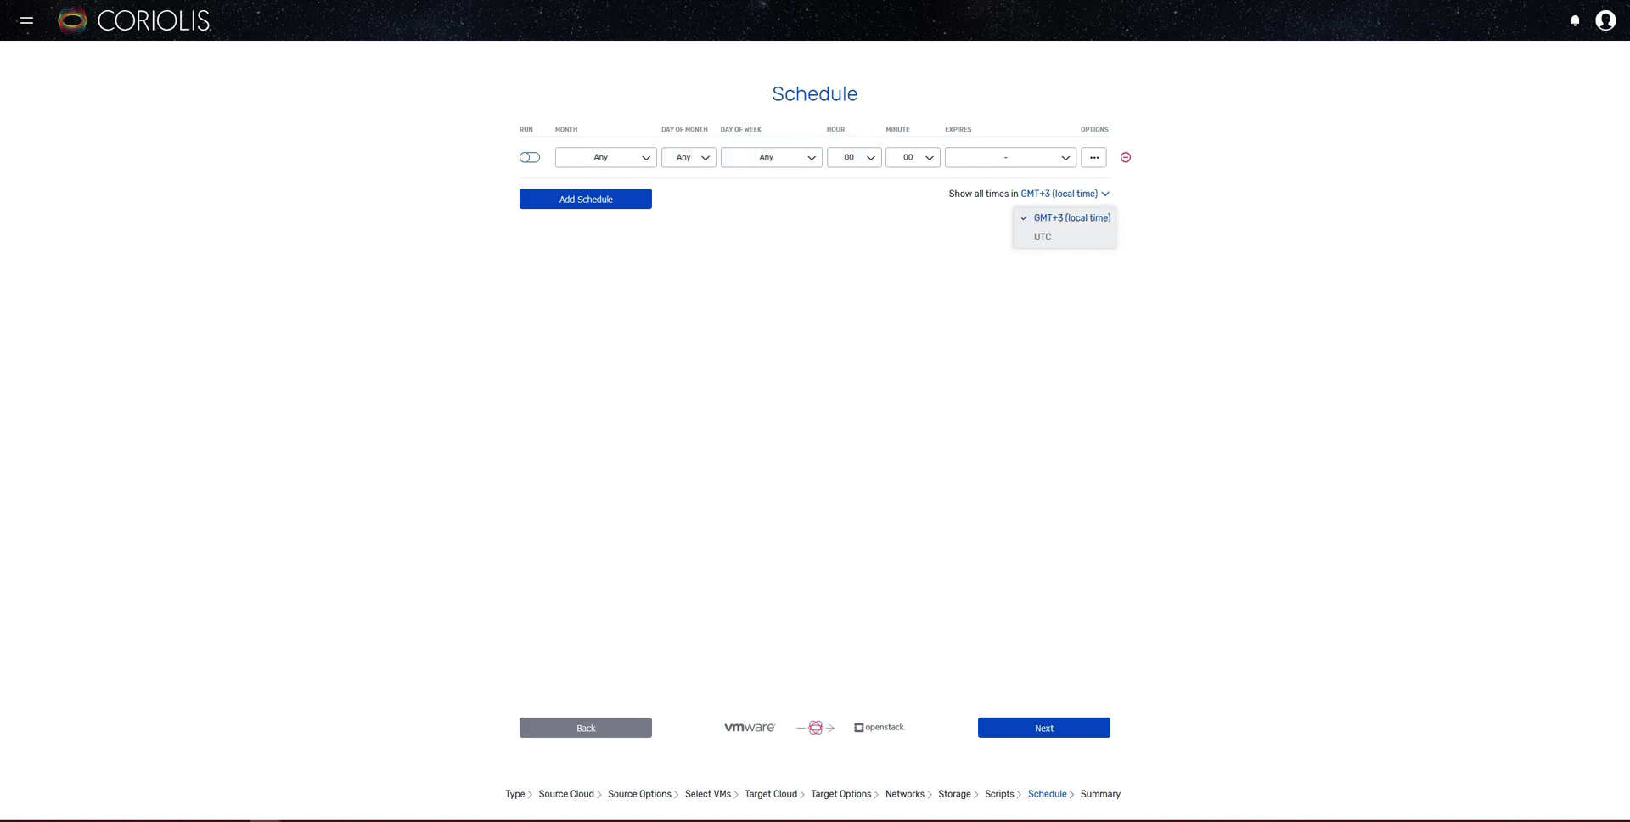
{"action": "left_click", "coordinate": [1065, 194]}
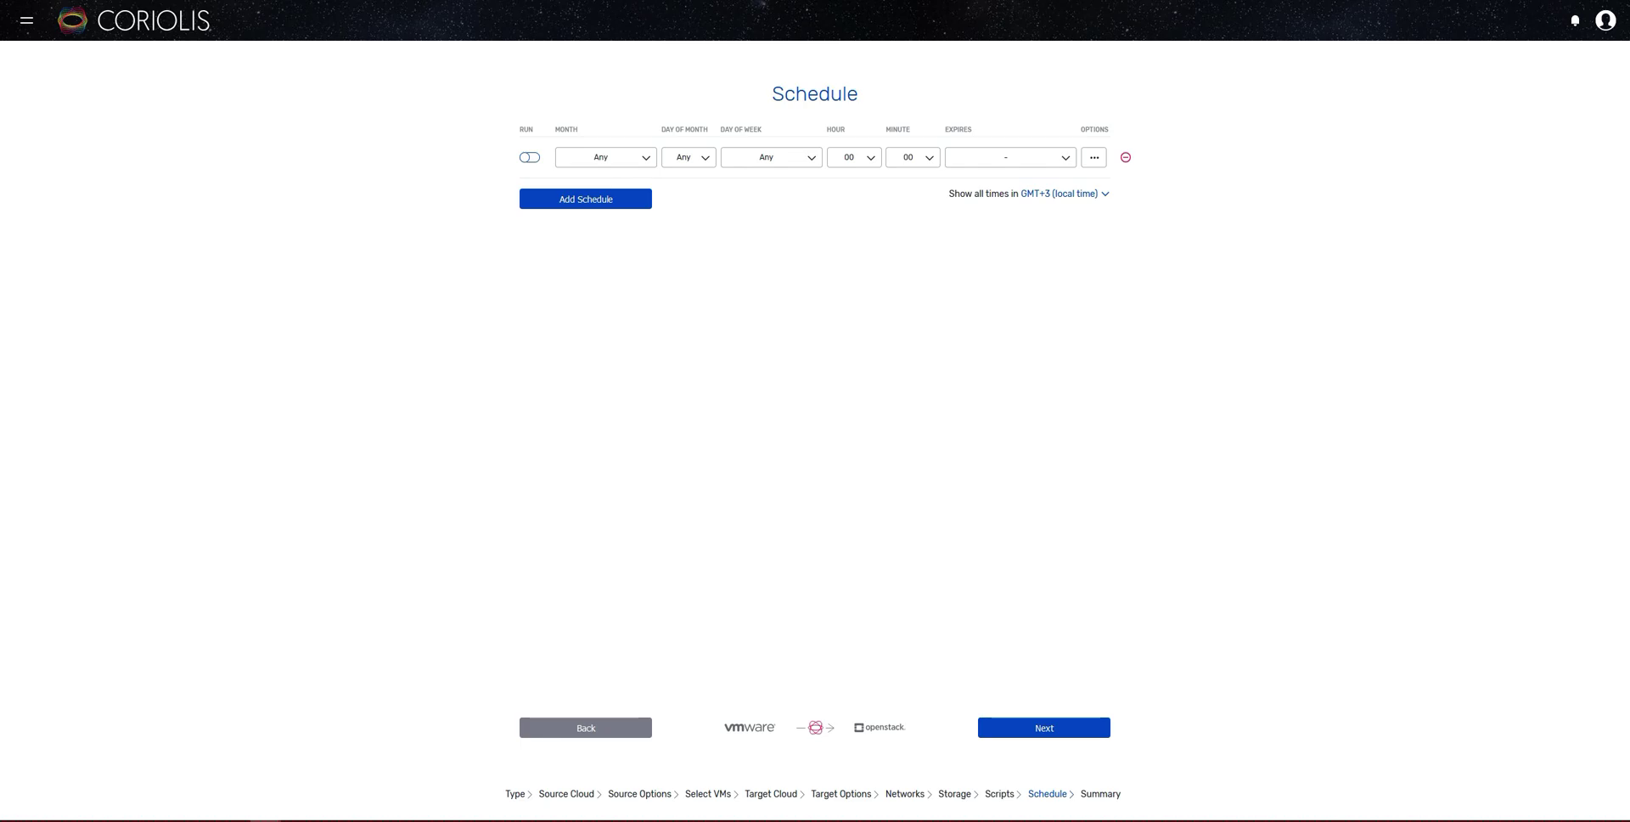
{"action": "left_click", "coordinate": [605, 157]}
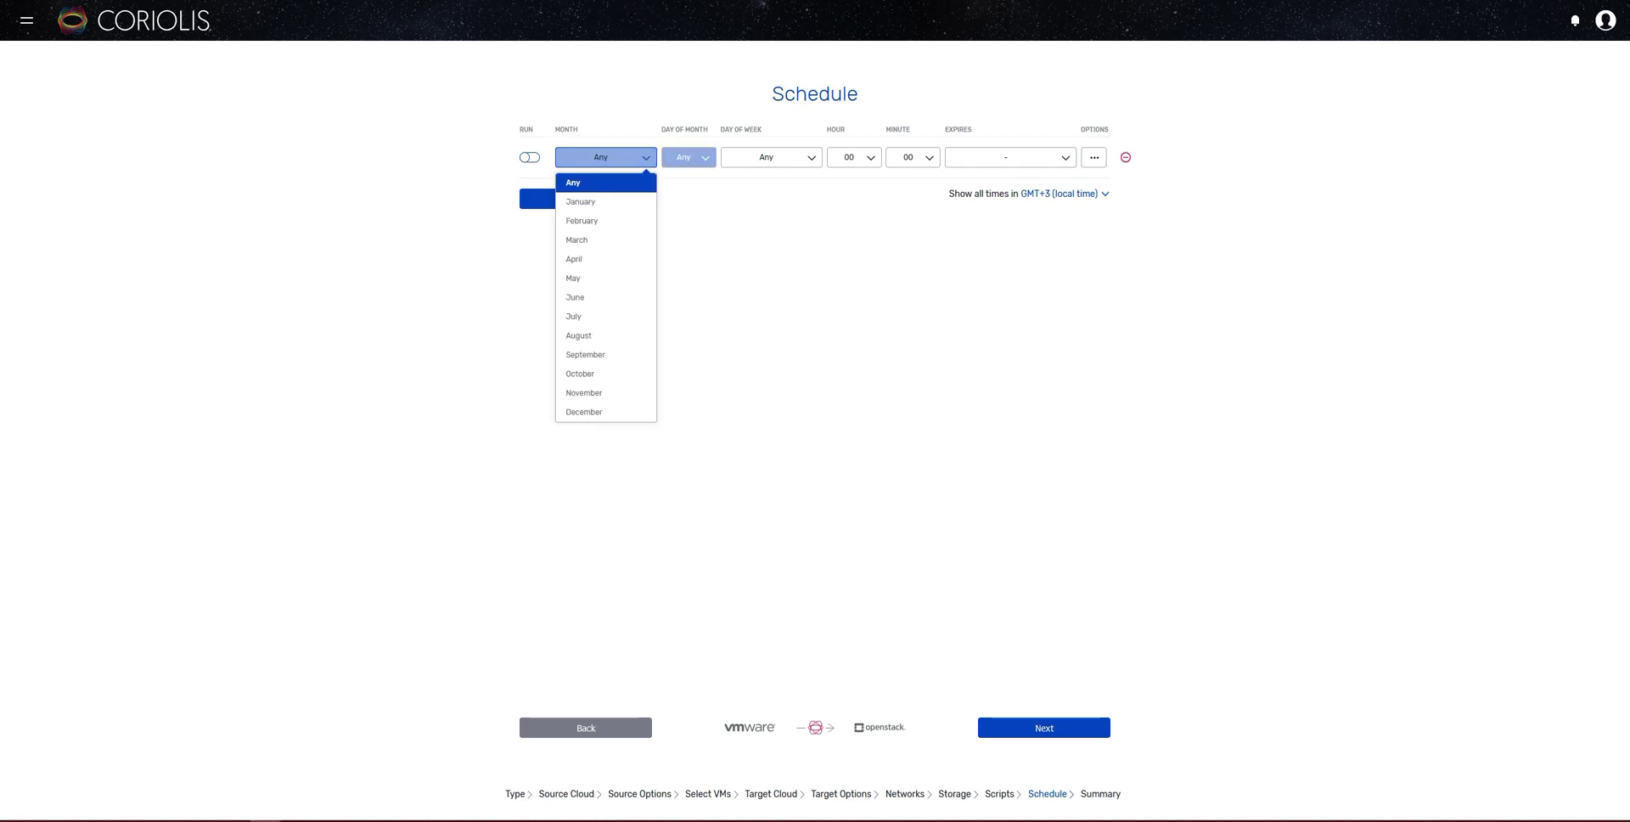
{"action": "left_click", "coordinate": [688, 157]}
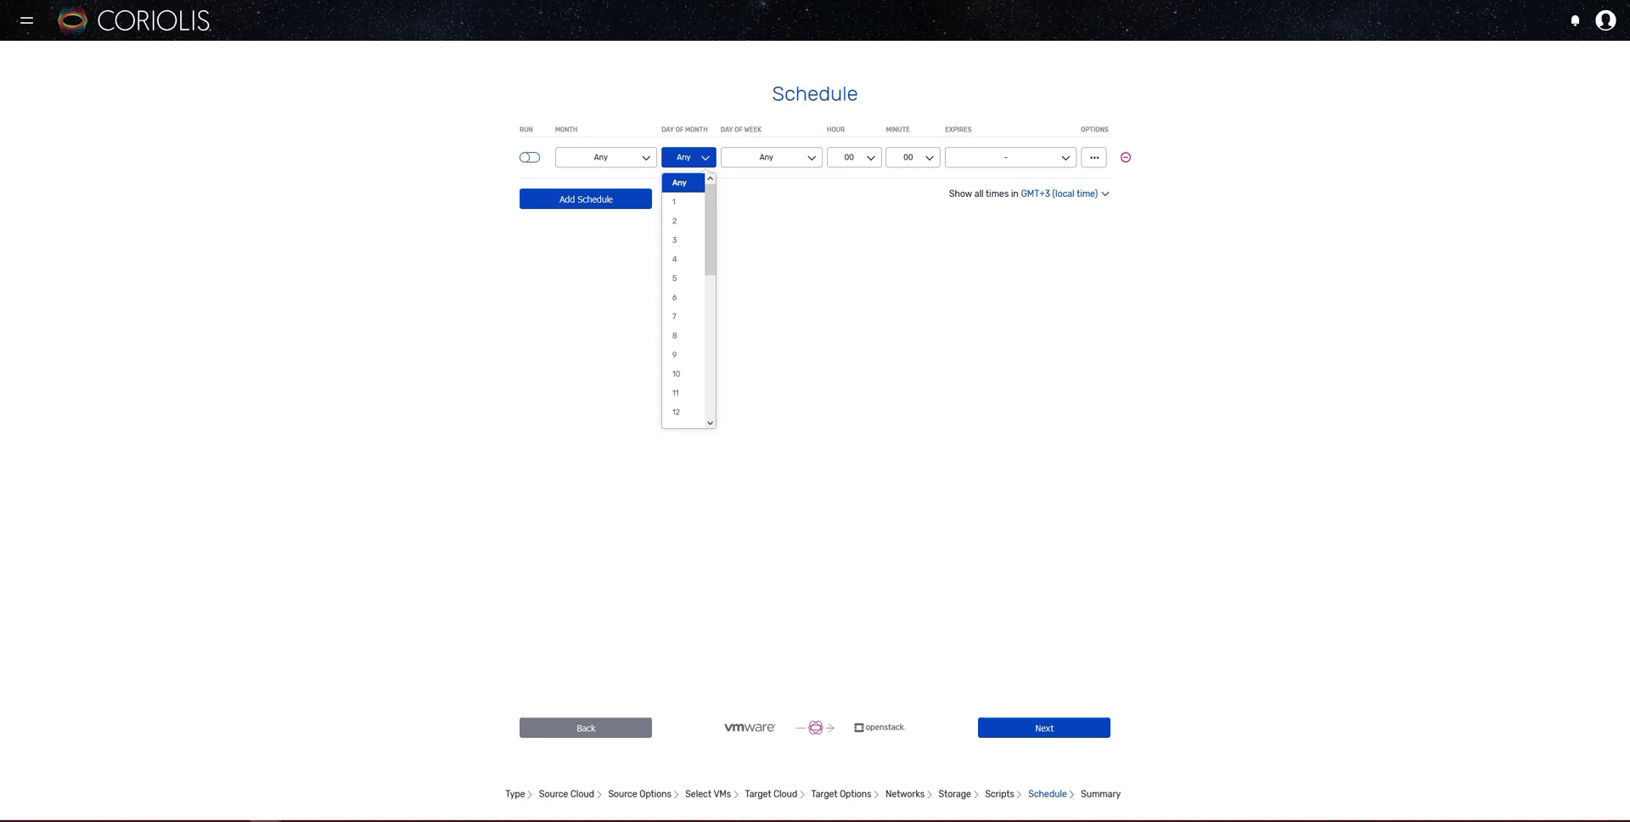
{"action": "left_click", "coordinate": [771, 157]}
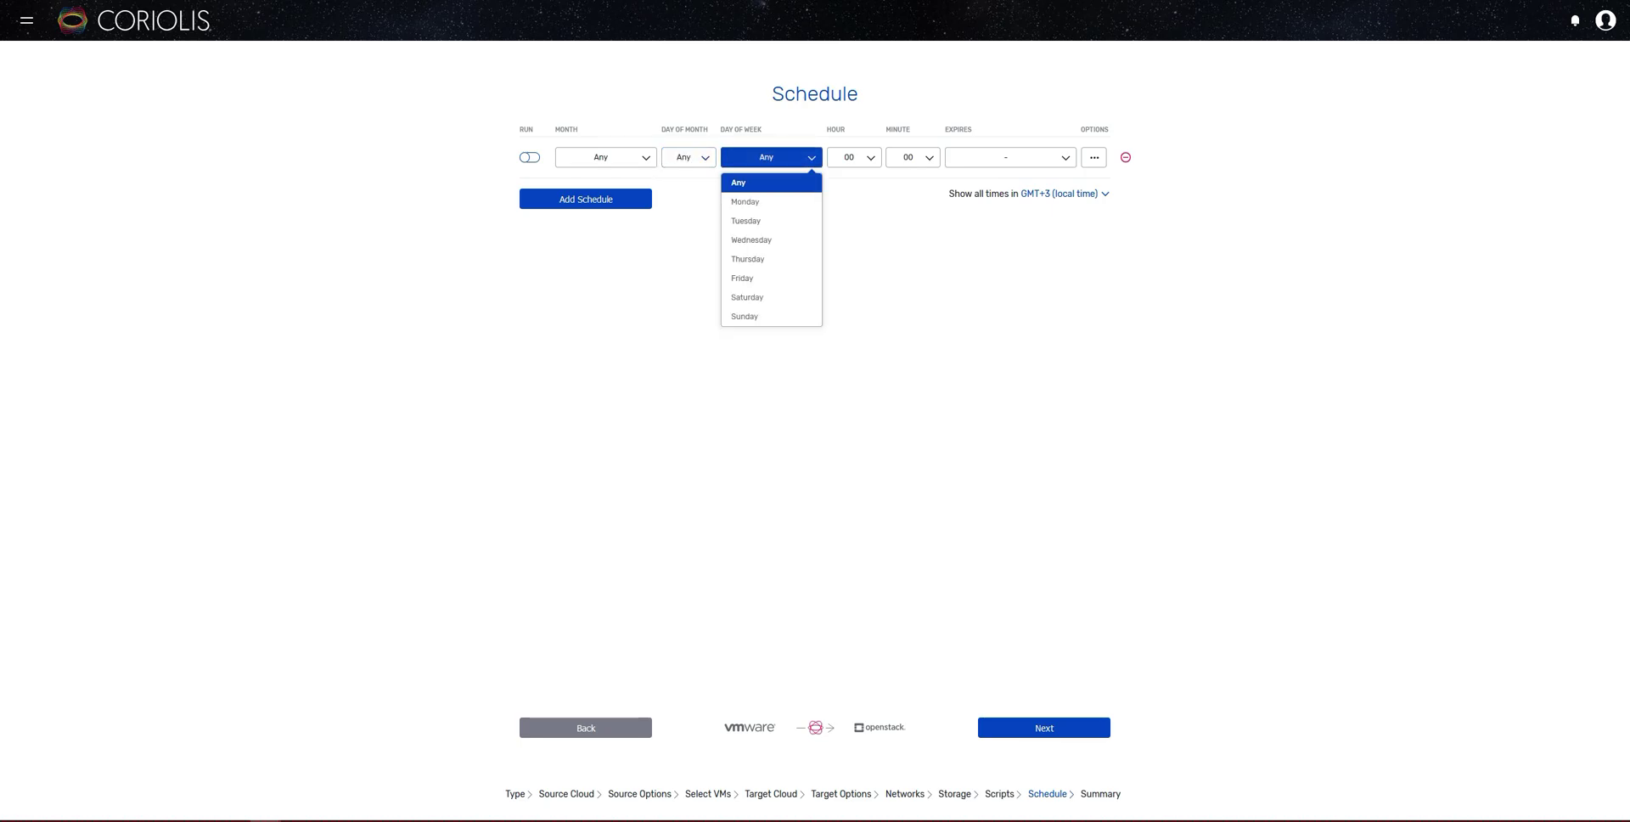
{"action": "left_click", "coordinate": [853, 157]}
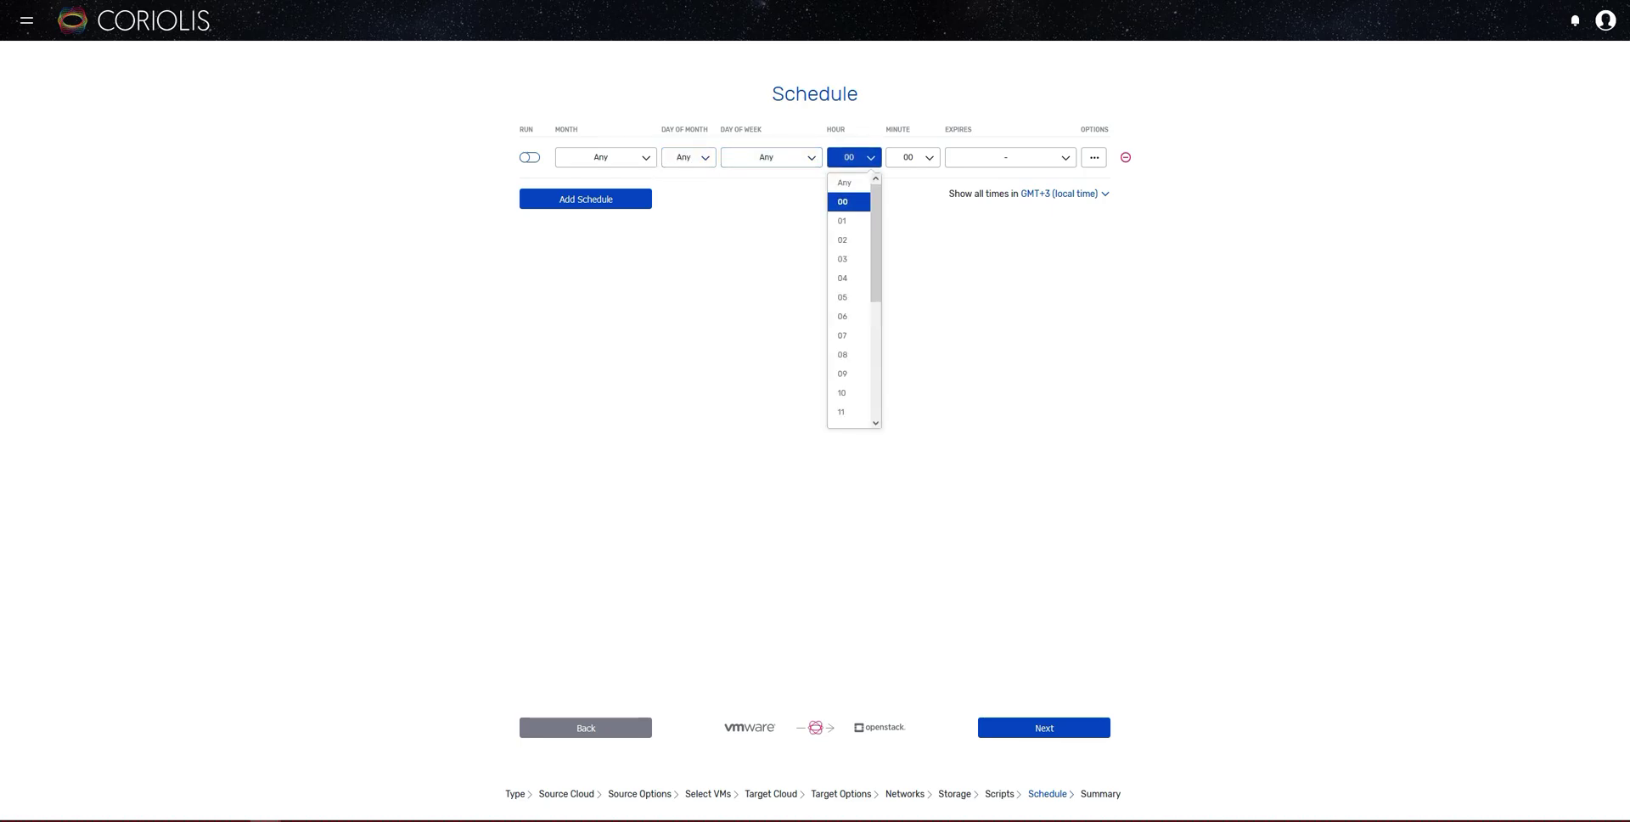
{"action": "left_click", "coordinate": [843, 202]}
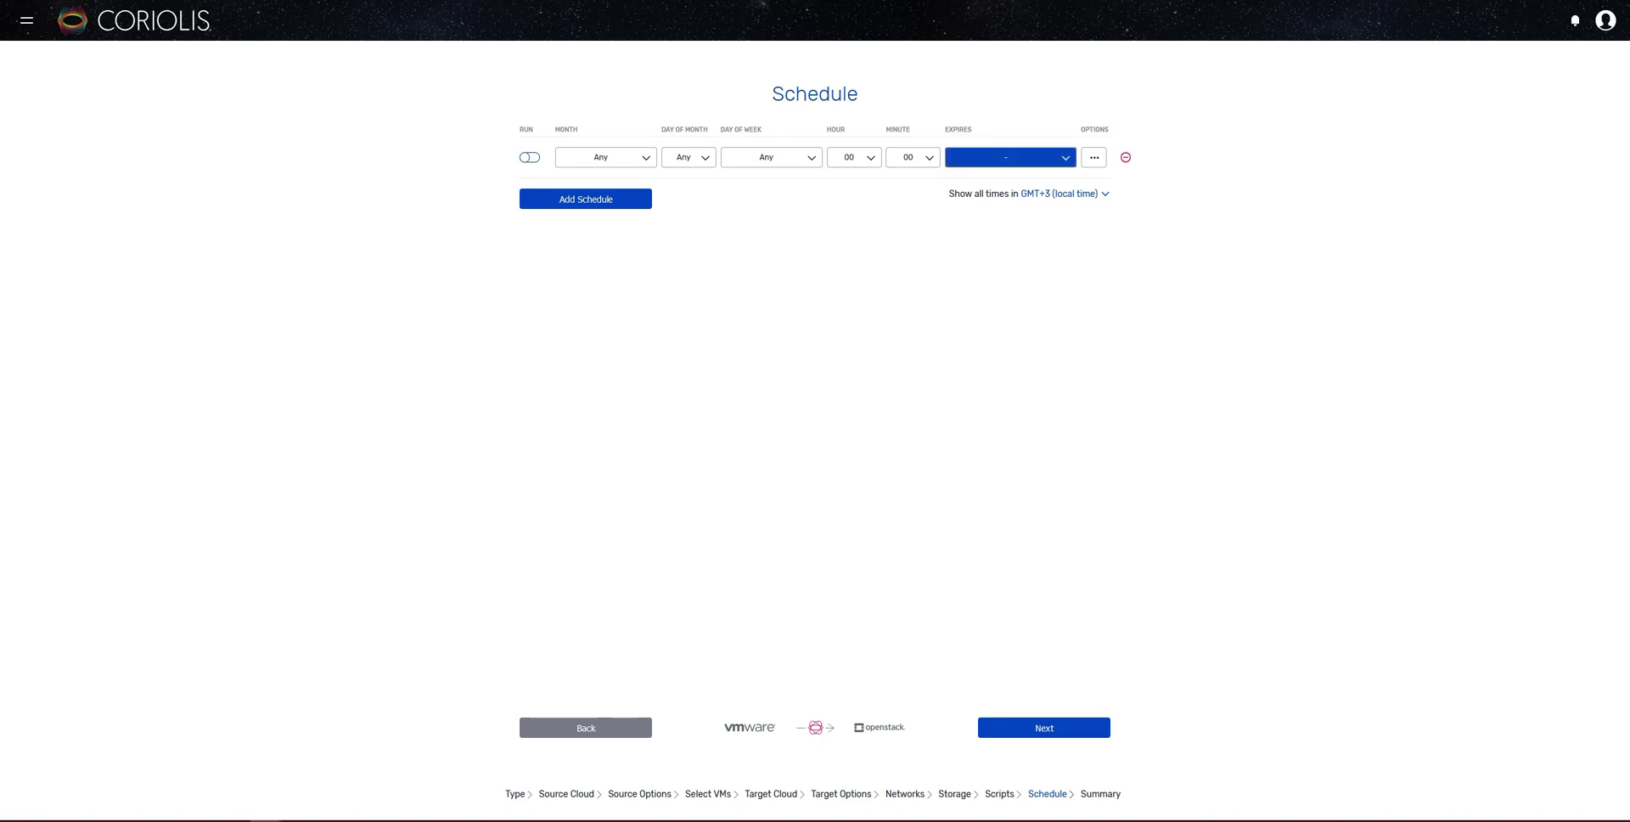
{"action": "left_click", "coordinate": [1010, 157]}
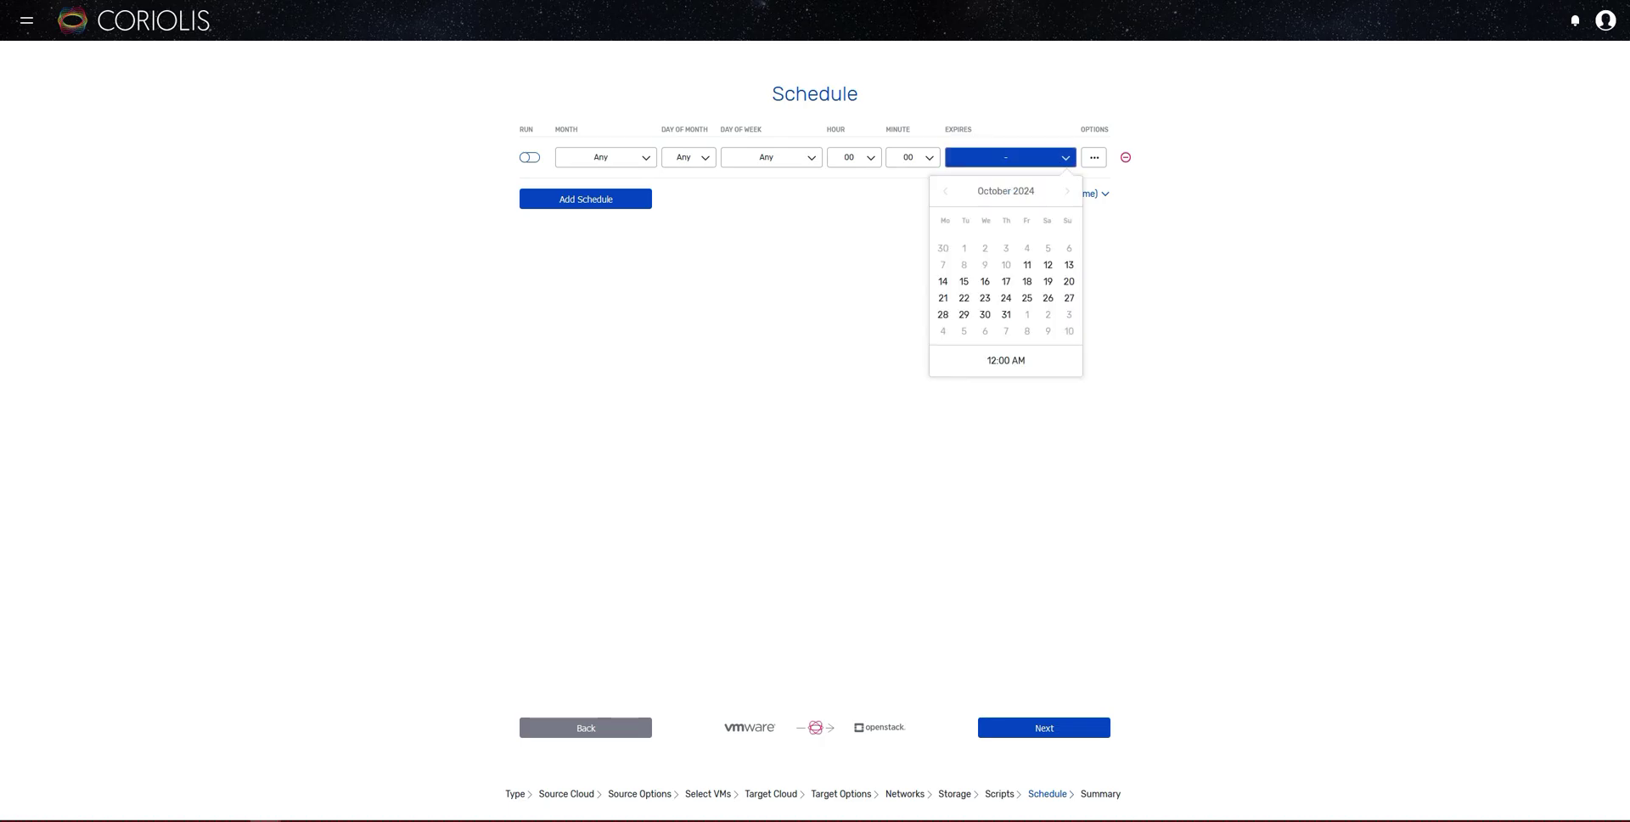
{"action": "key", "text": "Escape"}
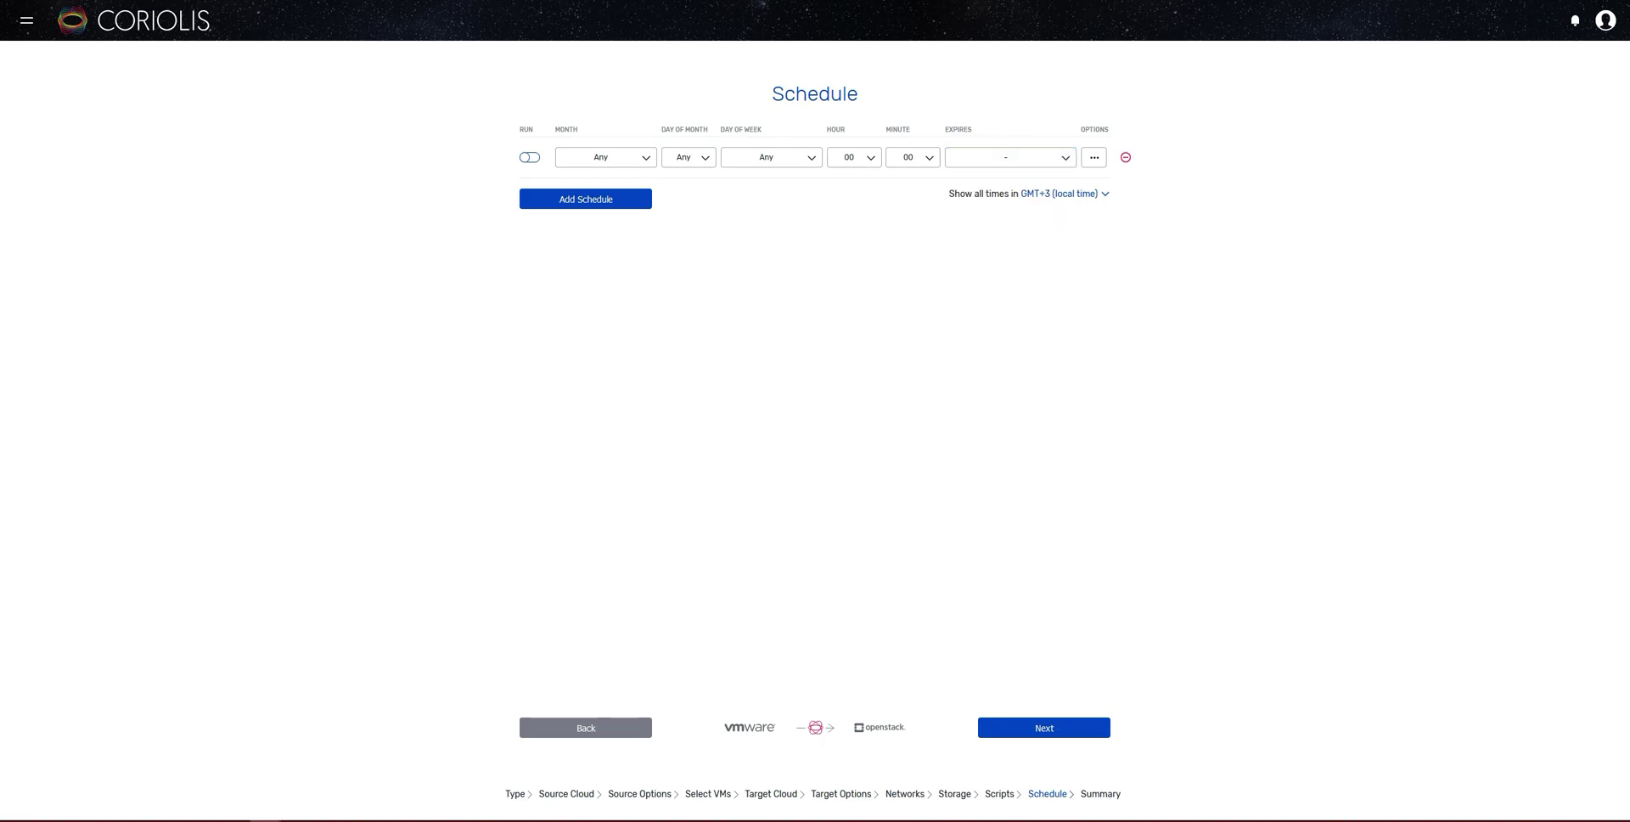
Review the replica's source options, target options, mappings and schedule in the summary, and finish the wizard to execute it
{"action": "left_click", "coordinate": [1043, 727]}
{"action": "scroll", "coordinate": [824, 416], "scroll_direction": "down", "scroll_amount": 3}
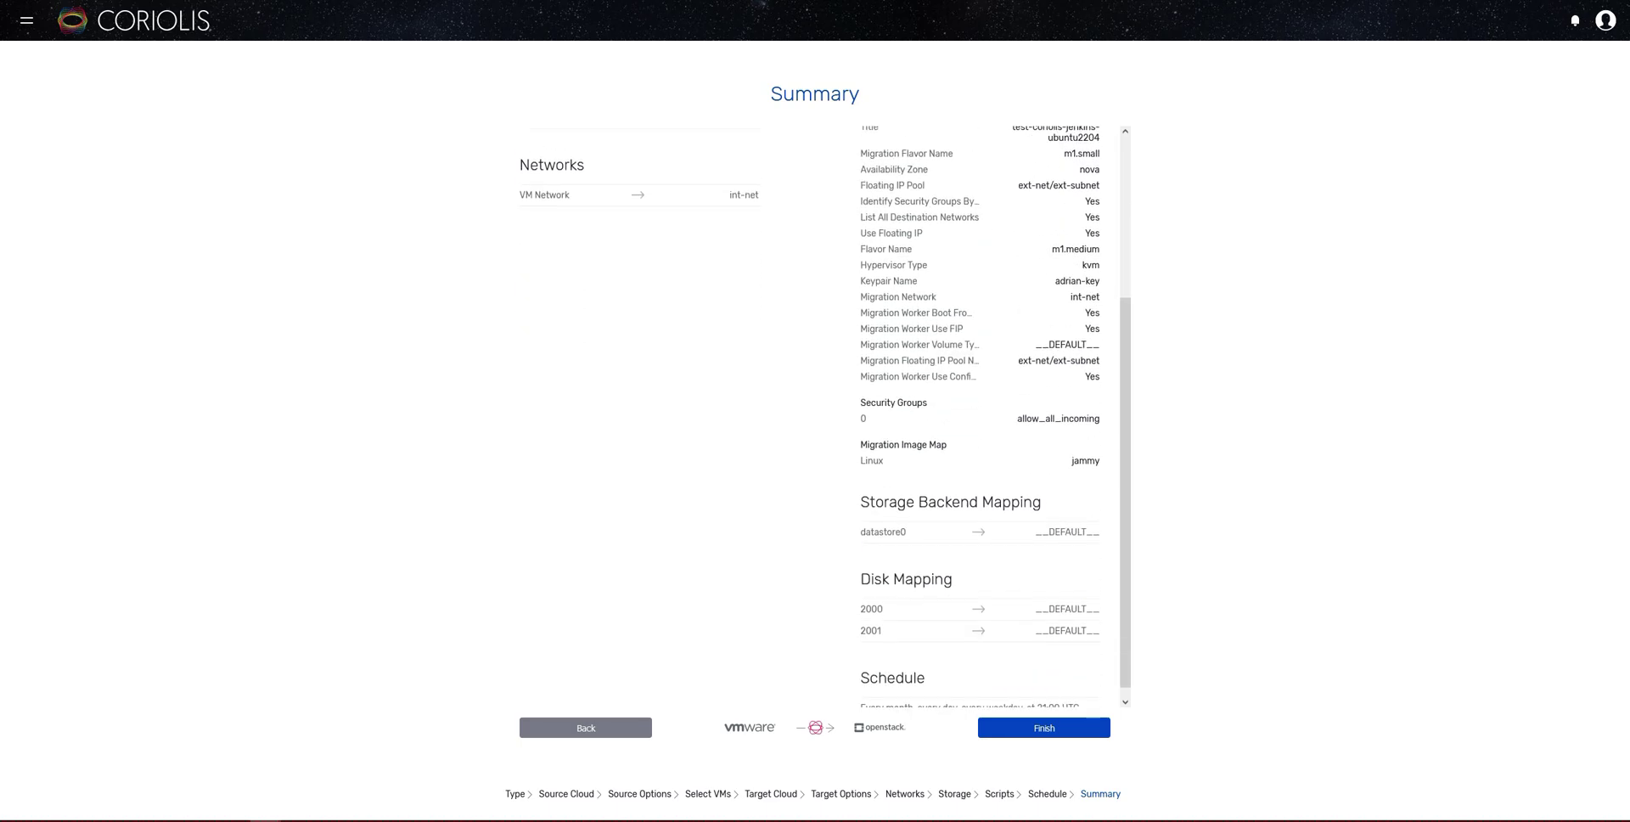
{"action": "scroll", "coordinate": [825, 408], "scroll_direction": "up", "scroll_amount": 3}
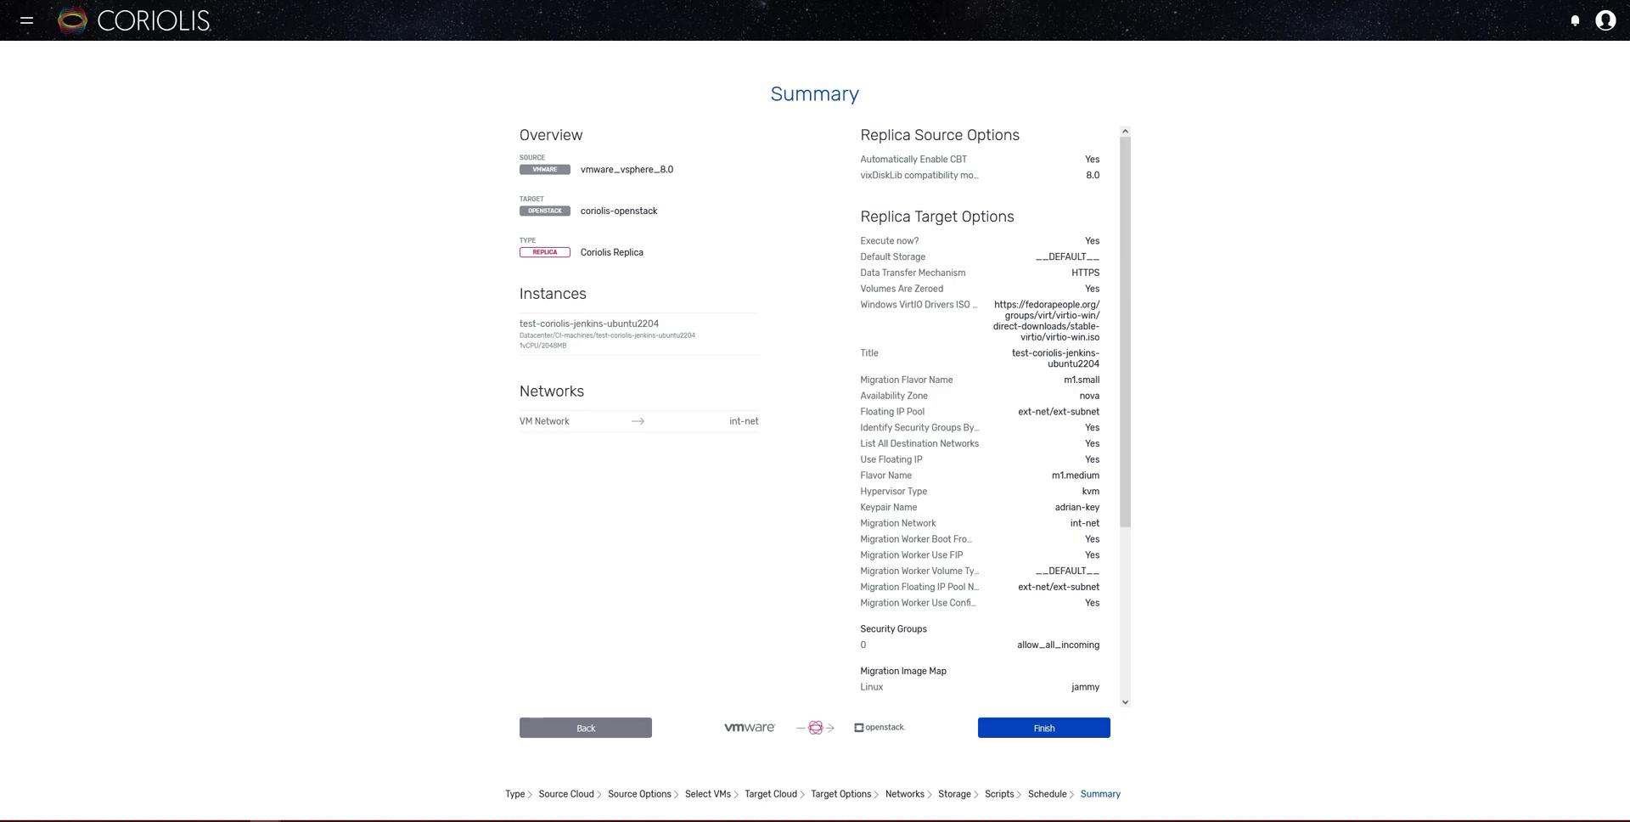
{"action": "key", "text": "Return"}
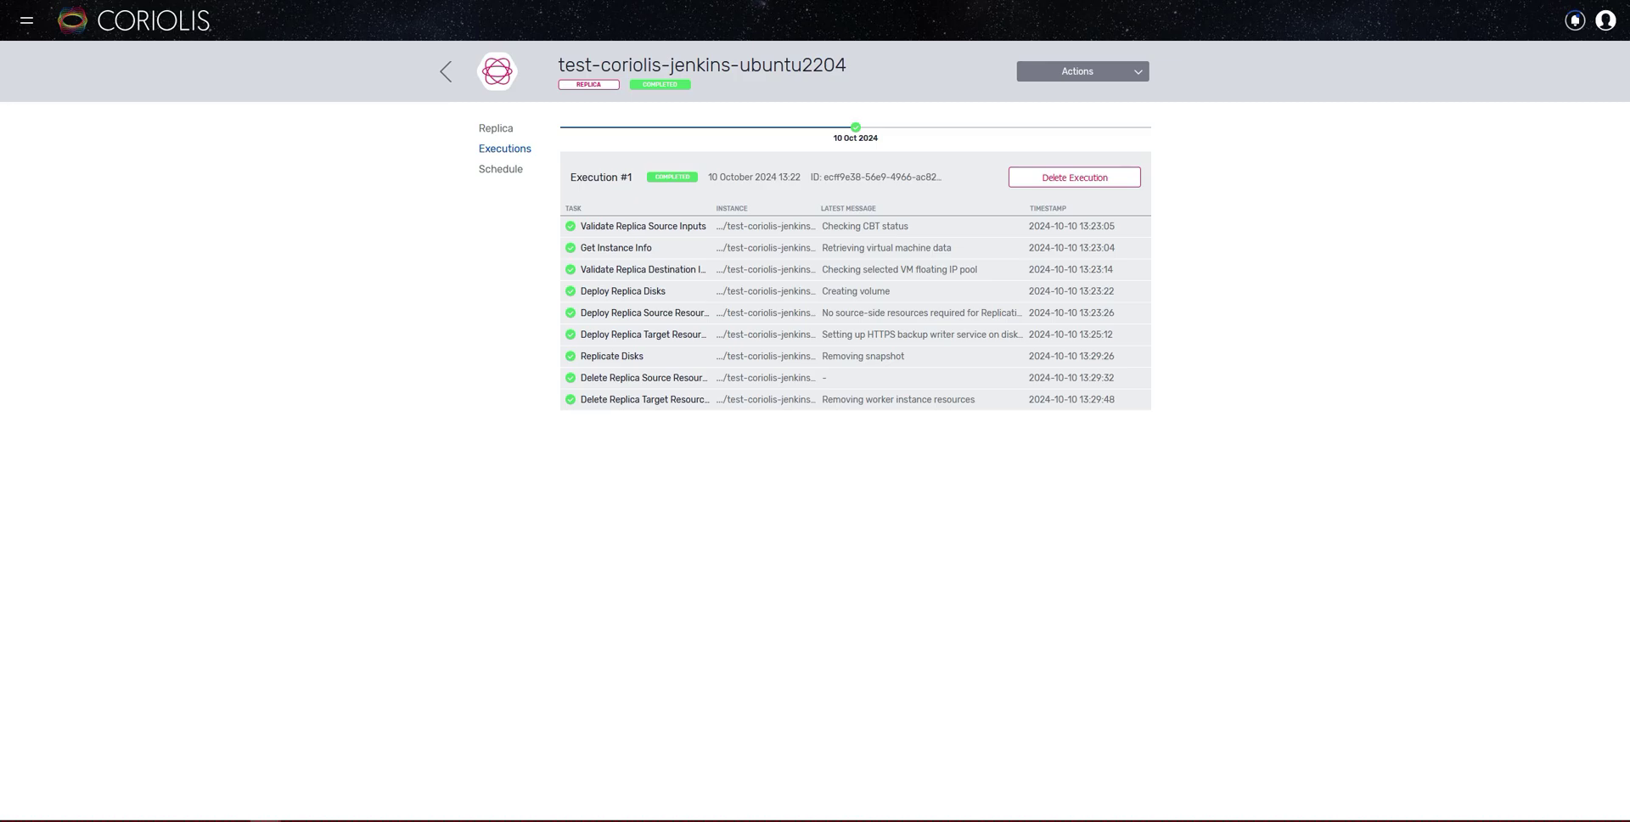
Create a migration from the replica with Clone Disks enabled, Force and Skip OS Morphing disabled, and no user scripts
{"action": "left_click", "coordinate": [1082, 71]}
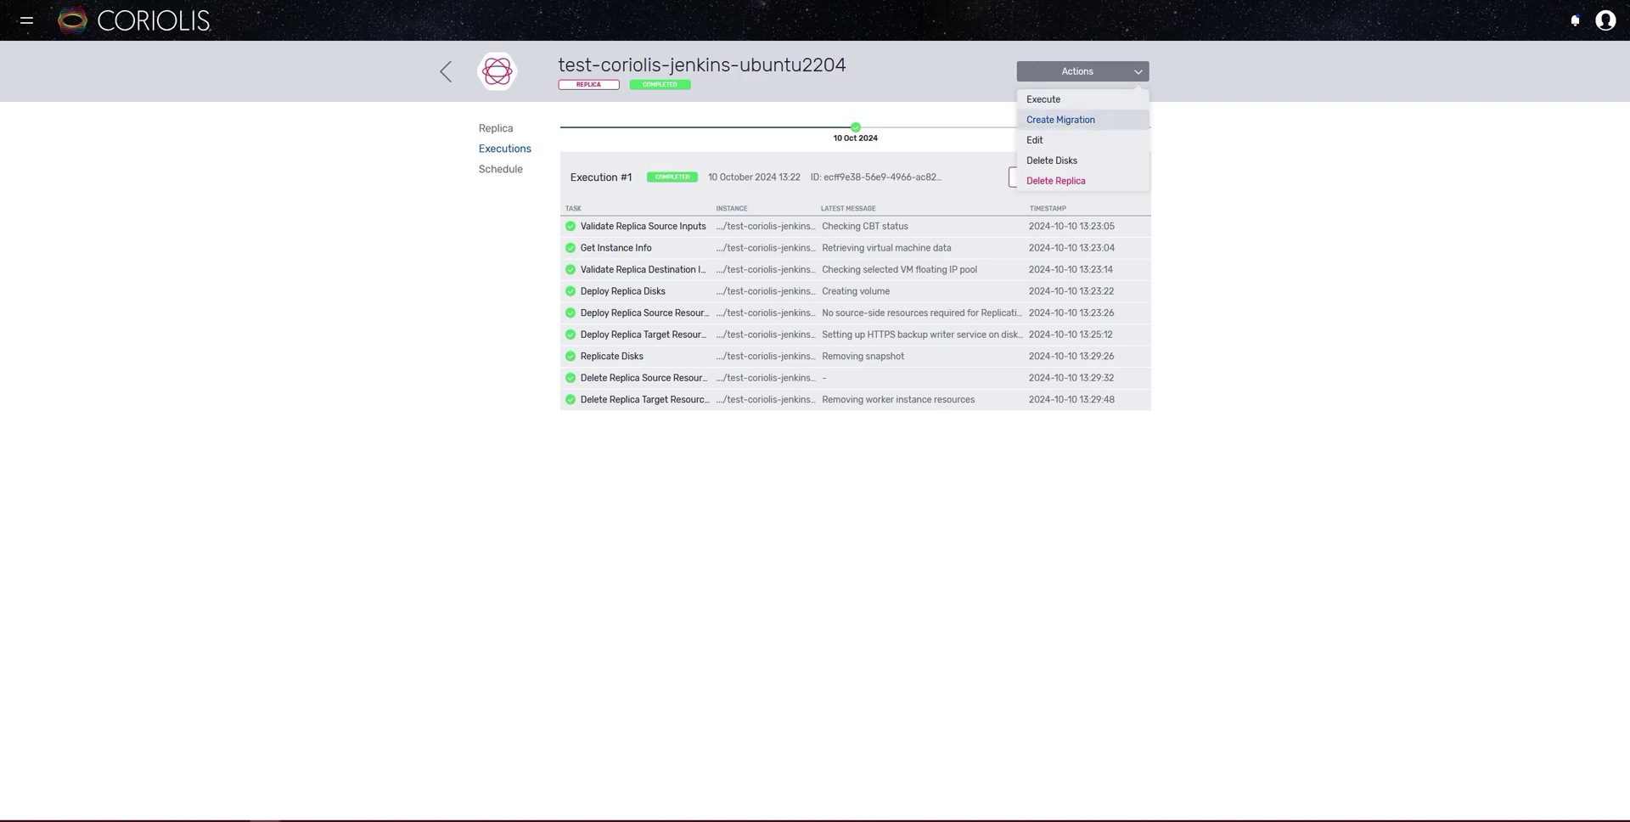
{"action": "left_click", "coordinate": [1060, 119]}
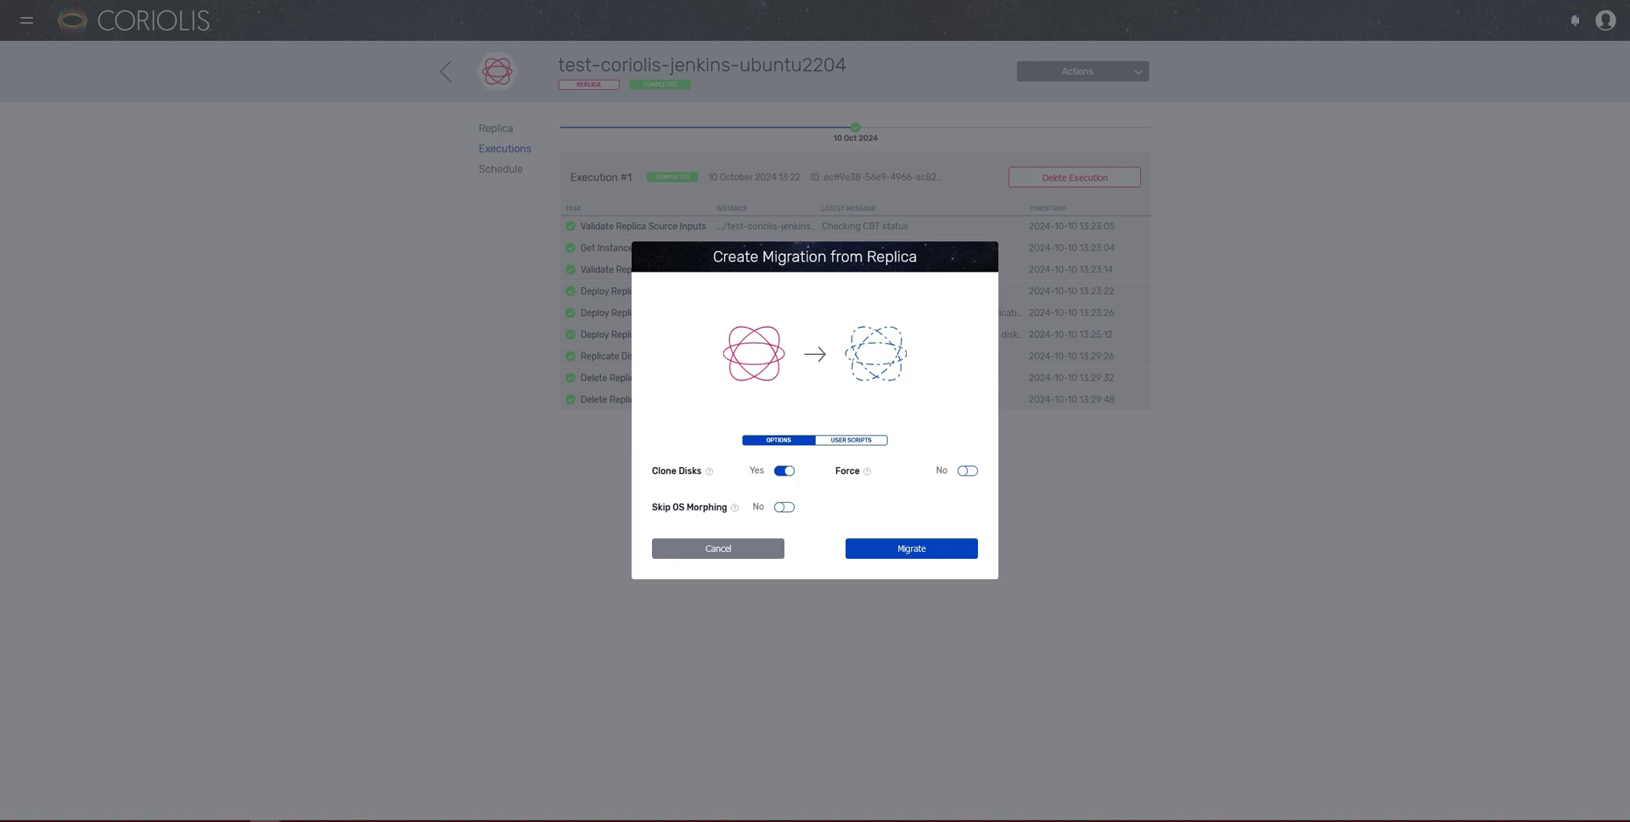
{"action": "left_click", "coordinate": [850, 440]}
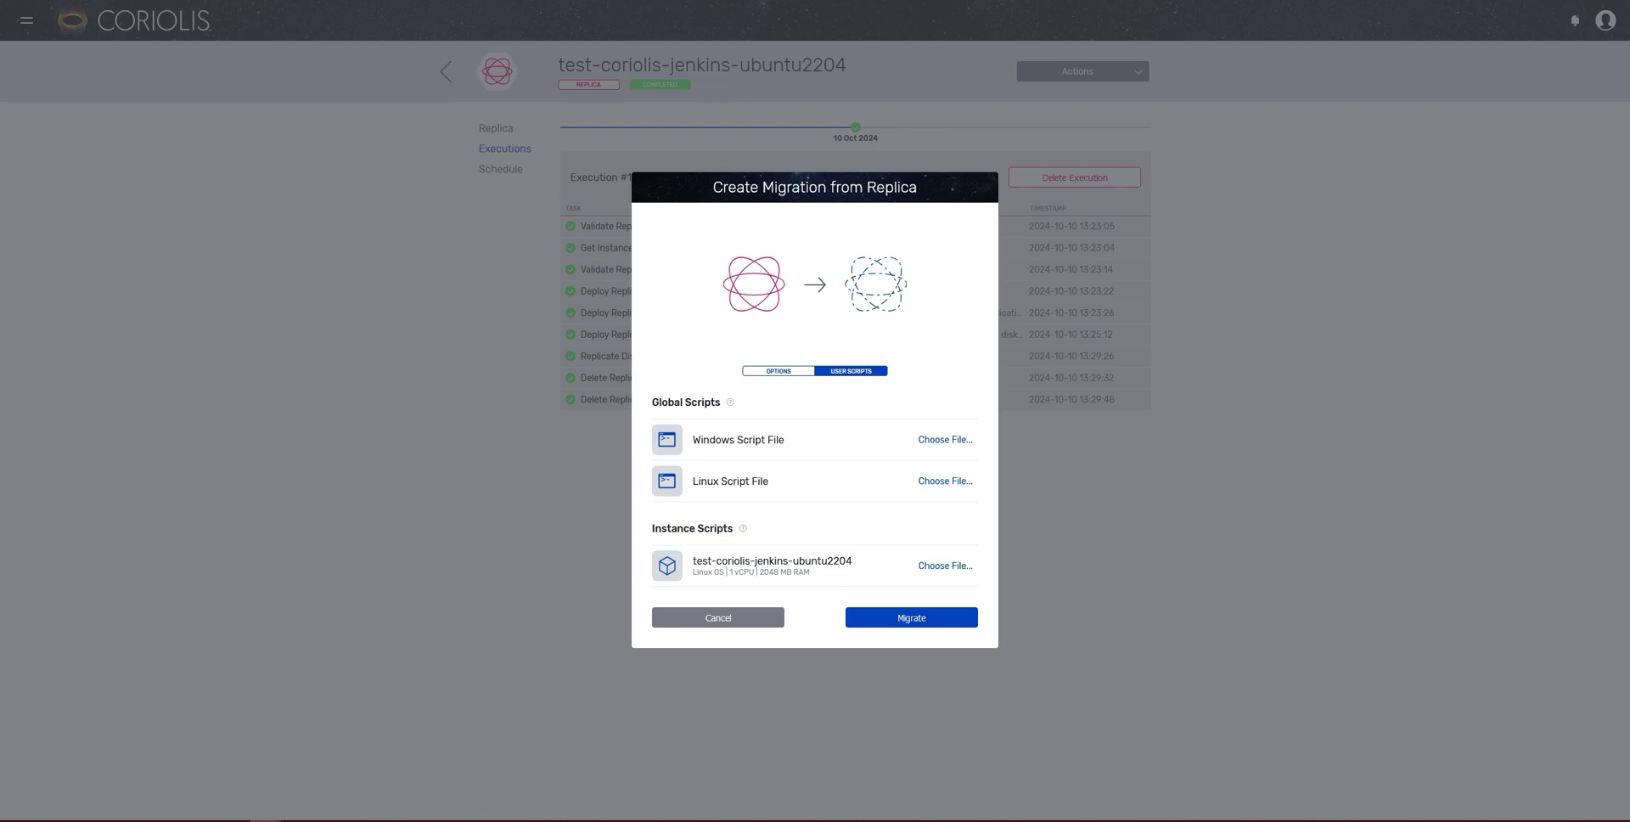
{"action": "key", "text": "Return"}
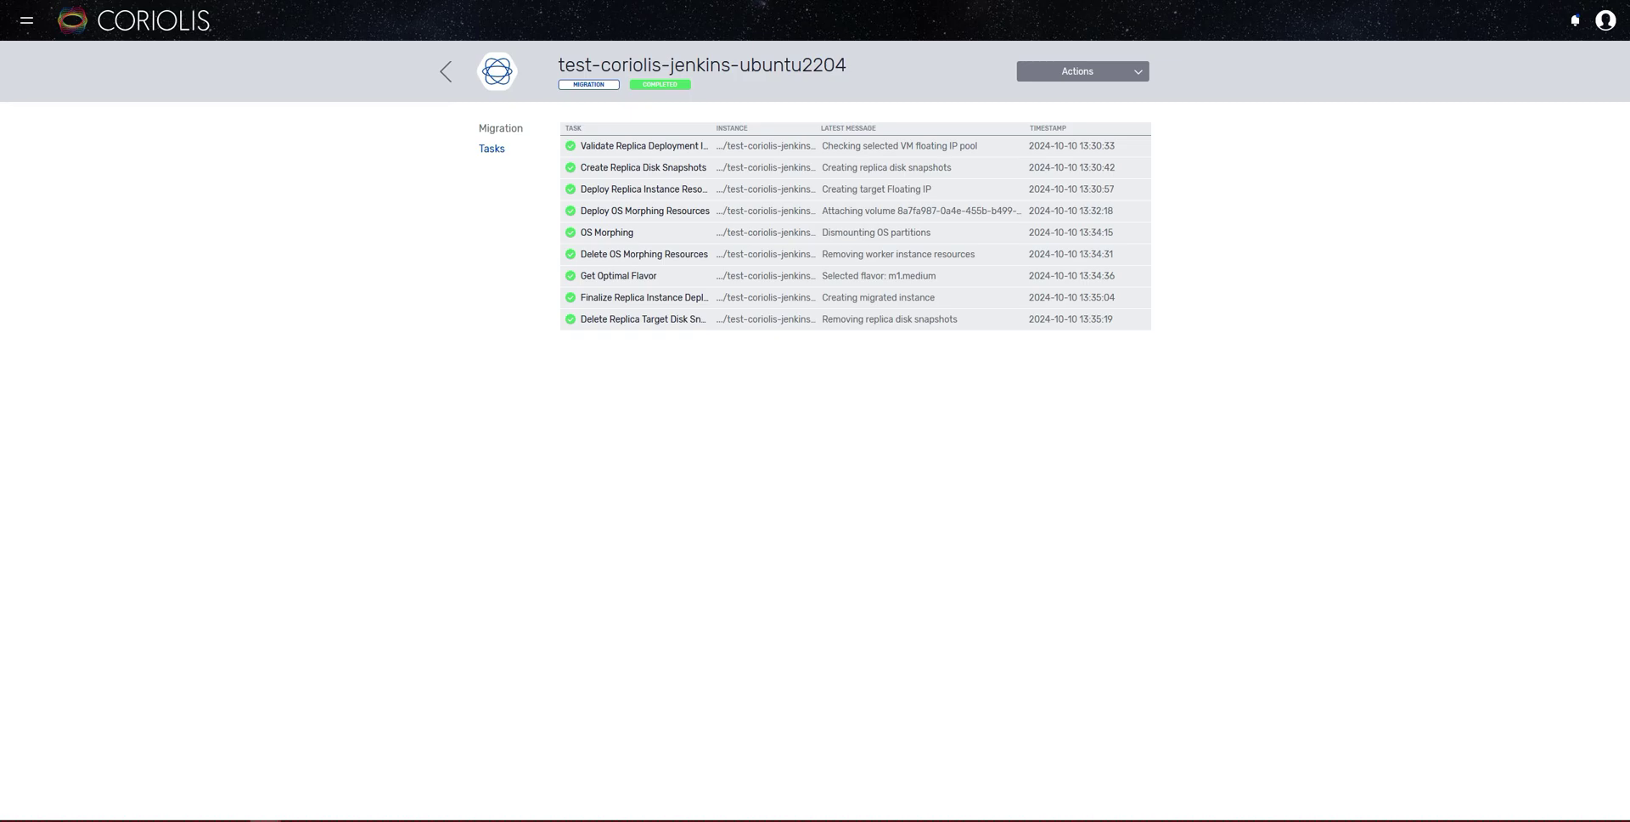
Switch to the OpenStack dashboard and open the details of the migrated test-coriolis-jenkins-ubuntu2204 instance
{"action": "key", "text": "ctrl+Tab"}
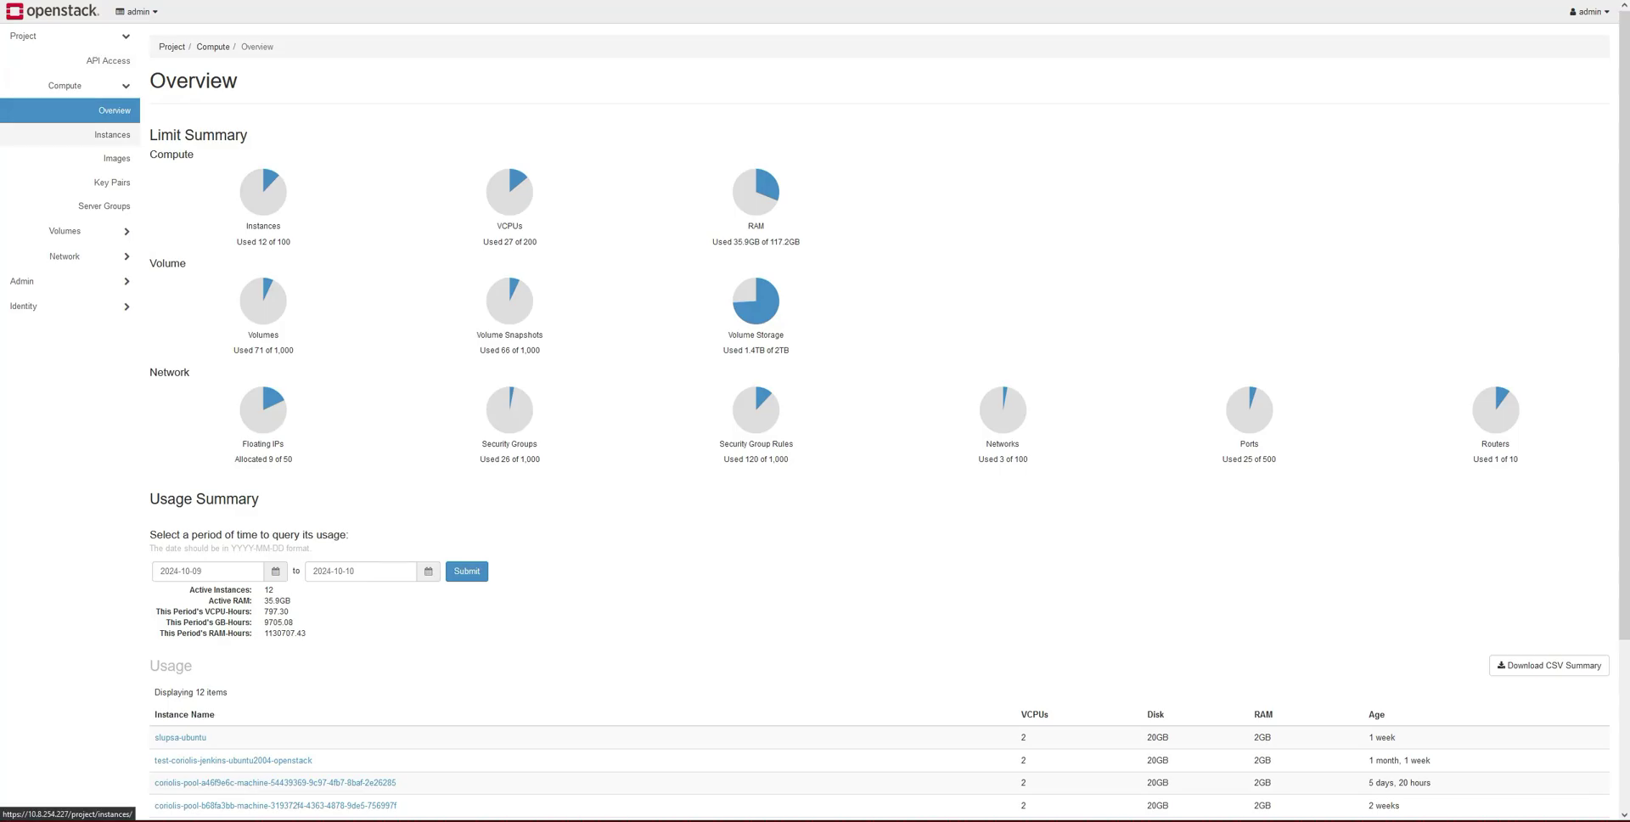
{"action": "left_click", "coordinate": [111, 134]}
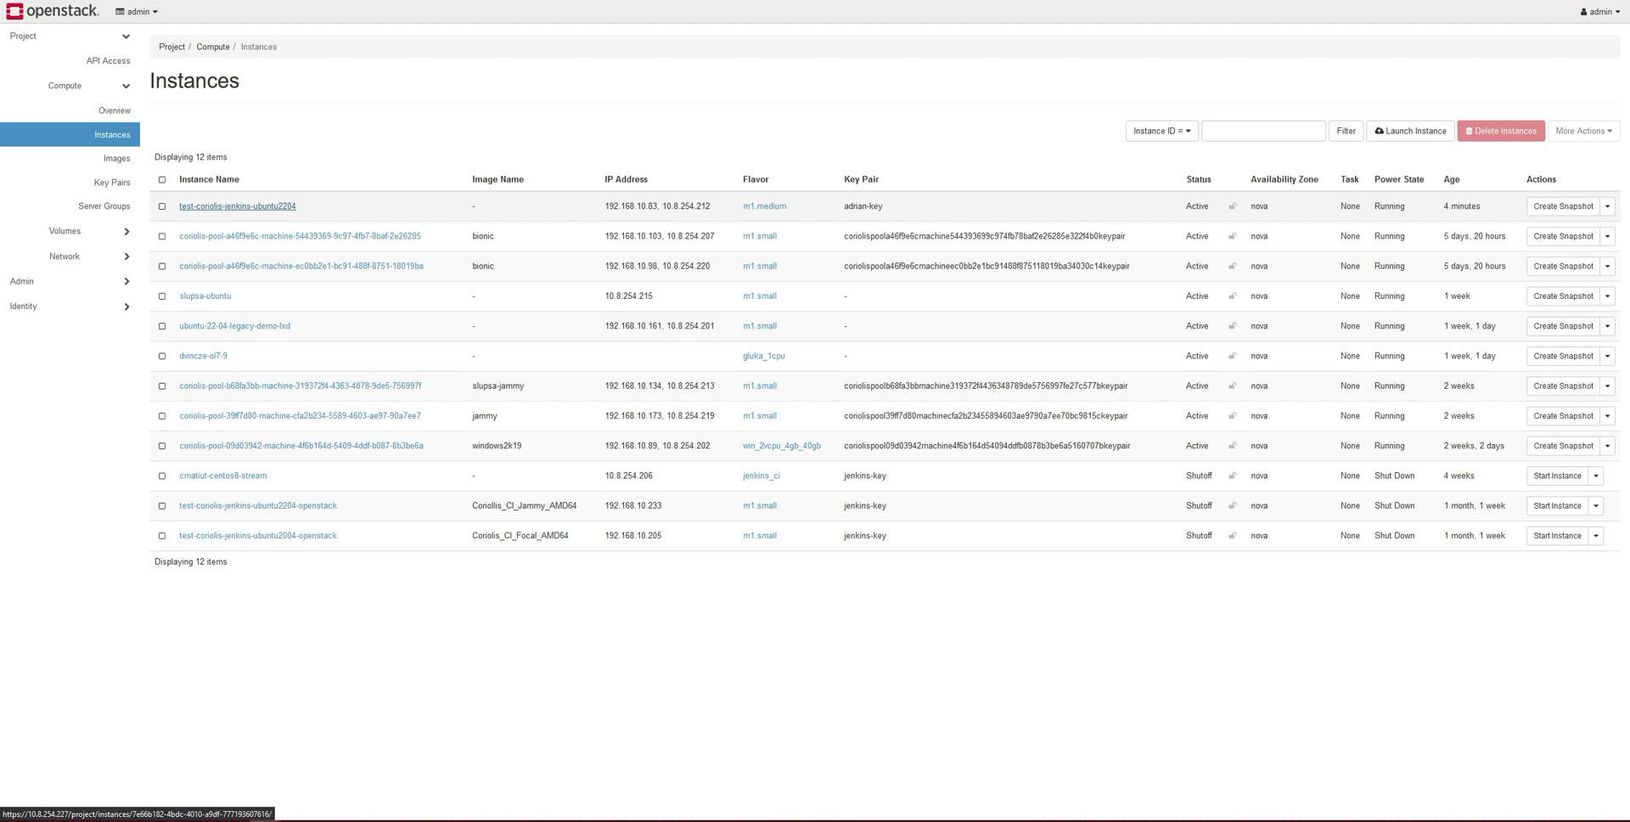
{"action": "left_click", "coordinate": [238, 206]}
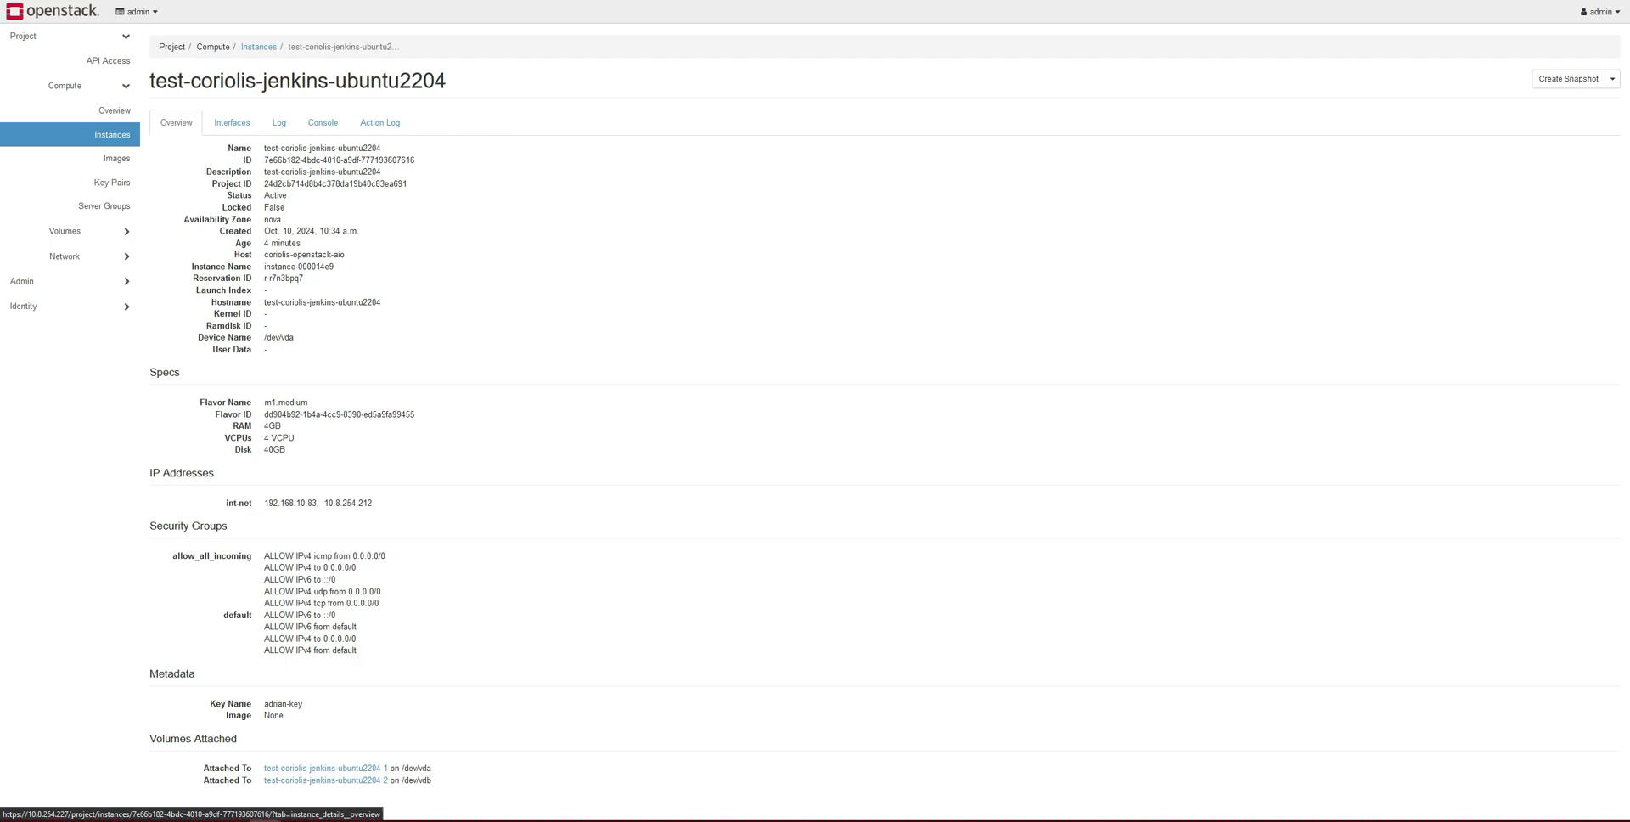